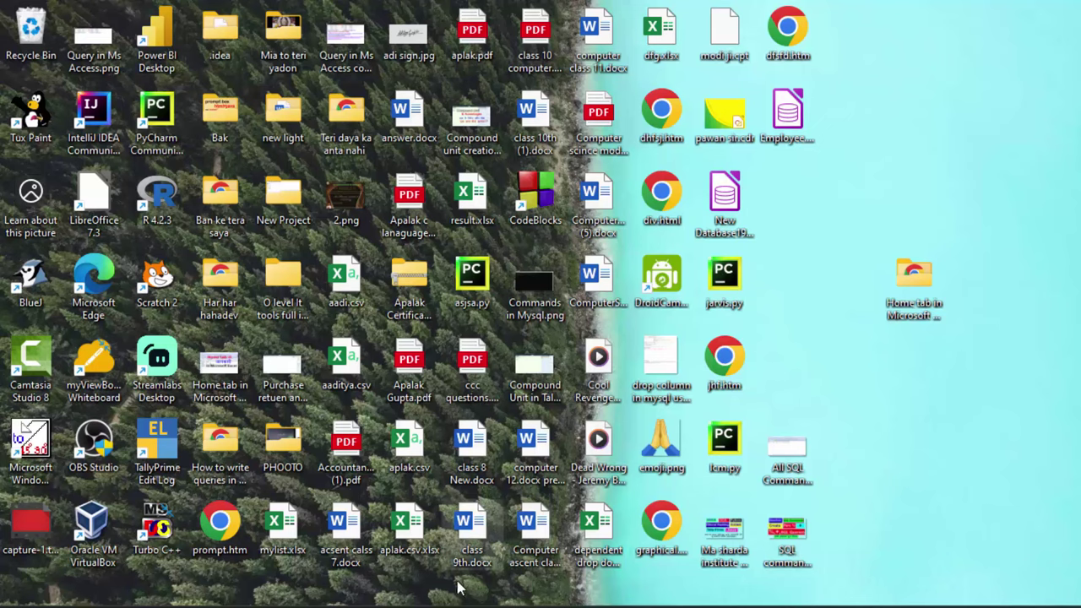
- Launch Microsoft Office Excel 2007 from a Start menu search so blank Book1 opens
{"action": "key", "text": "super"}
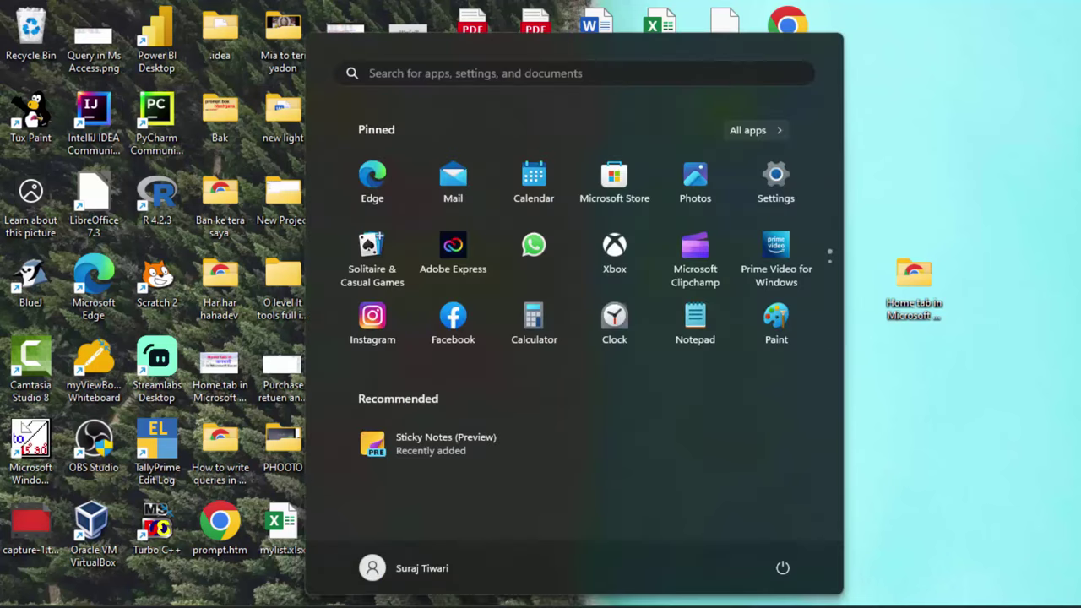
{"action": "type", "text": "exce"}
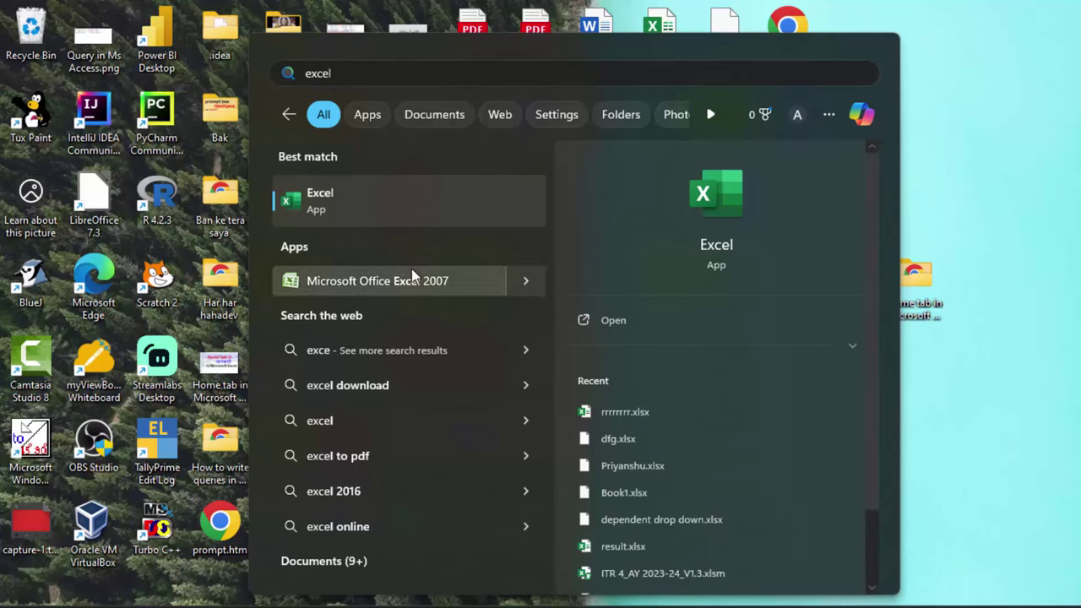
{"action": "left_click", "coordinate": [420, 214]}
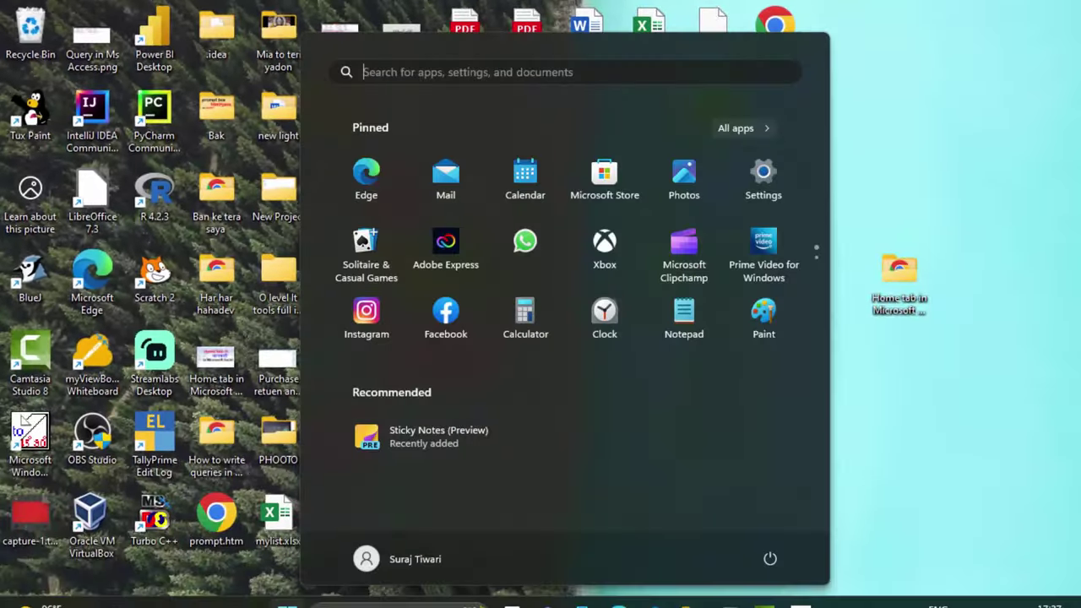
{"action": "type", "text": "ex"}
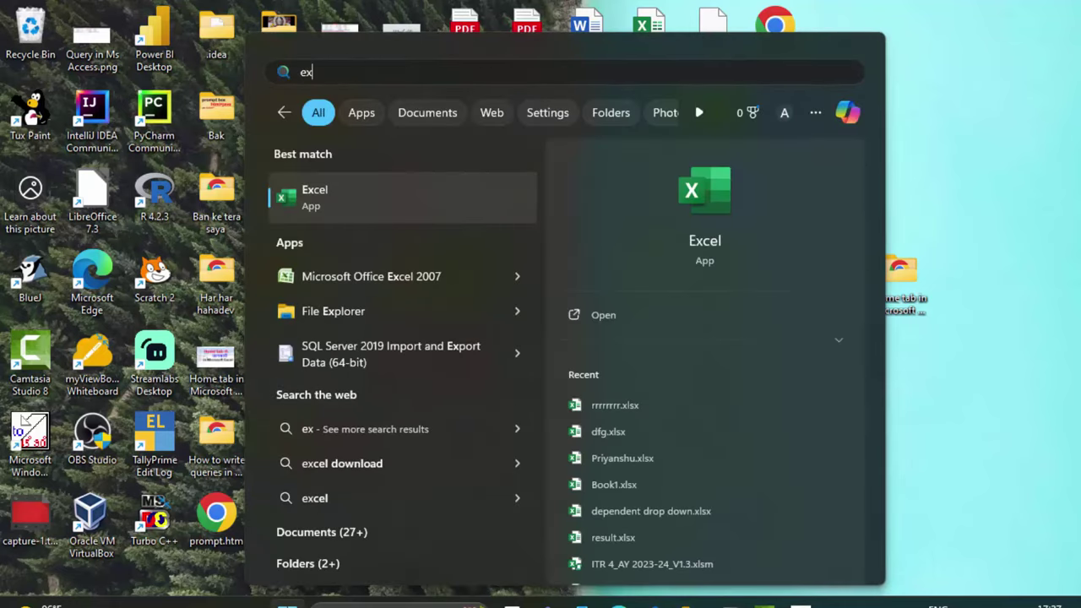
{"action": "left_click", "coordinate": [487, 272]}
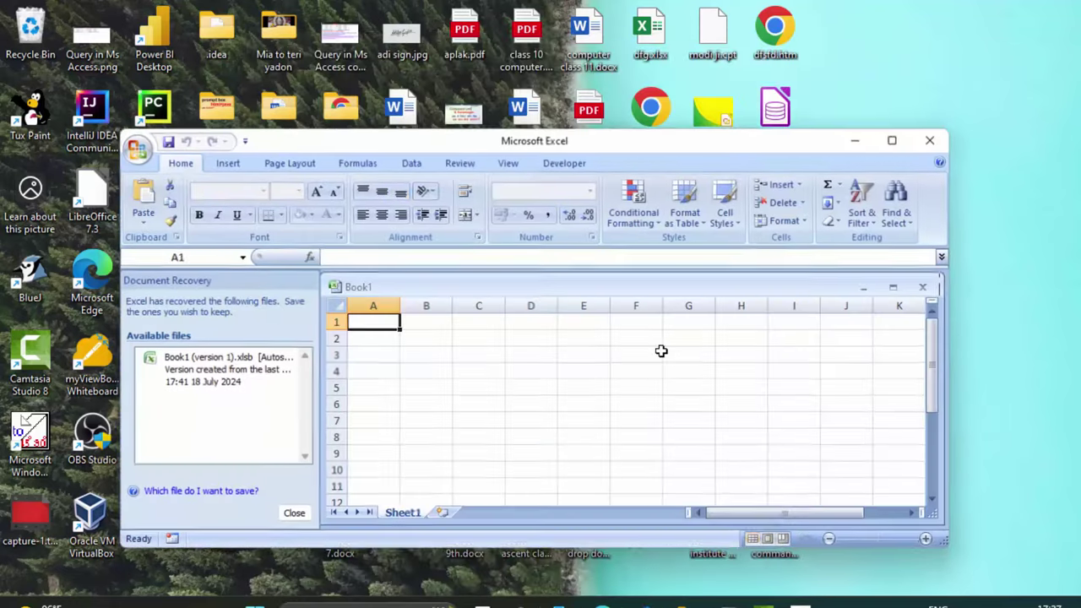
- Maximize Excel, enlarge the Book1 window and close the Document Recovery pane
{"action": "left_click", "coordinate": [895, 141]}
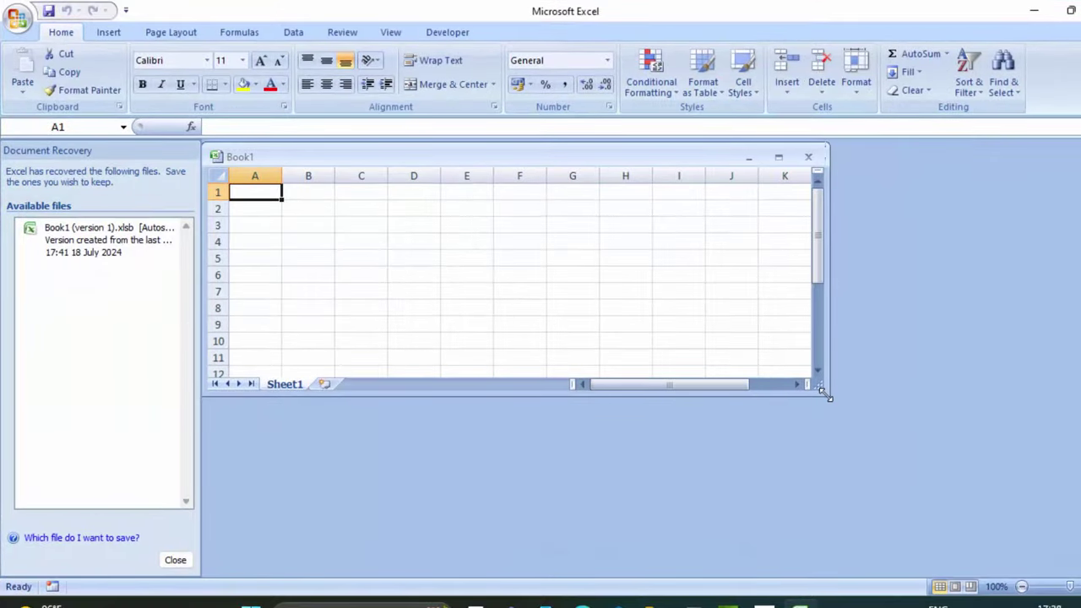
{"action": "left_click_drag", "start_coordinate": [826, 394], "coordinate": [1080, 577]}
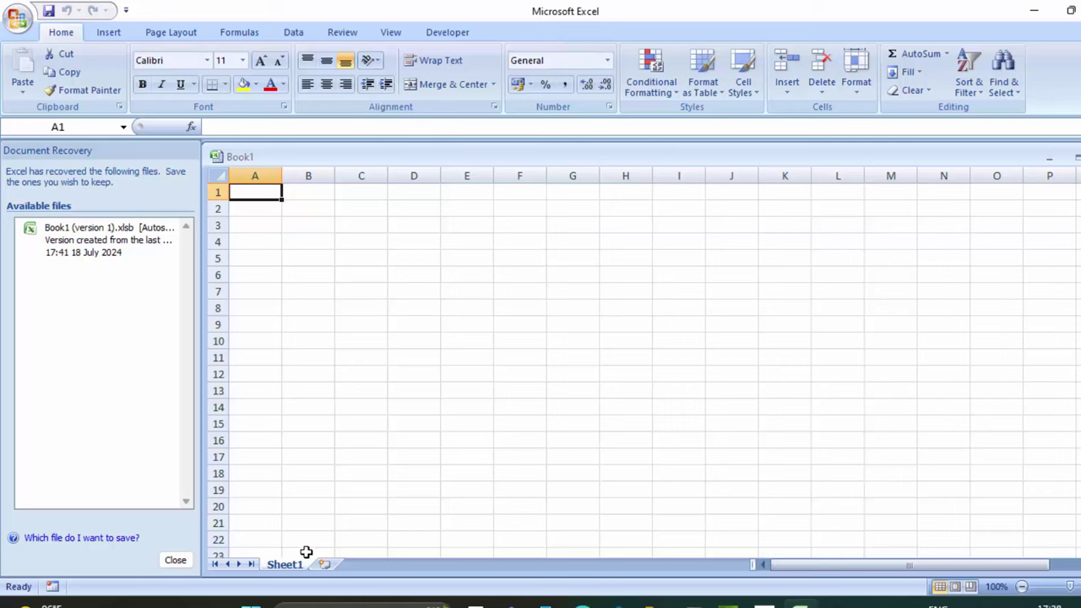
{"action": "left_click", "coordinate": [175, 560]}
{"action": "left_click", "coordinate": [399, 250]}
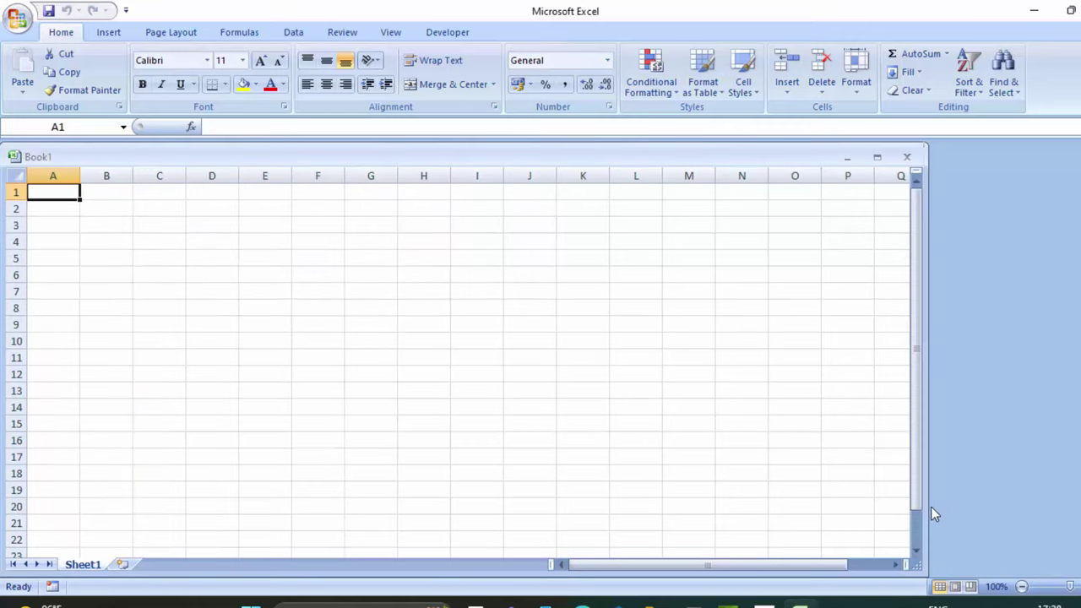
- Widen the Book1 window further, scroll back to the top and select cell A1
{"action": "left_click_drag", "start_coordinate": [927, 506], "coordinate": [1080, 506]}
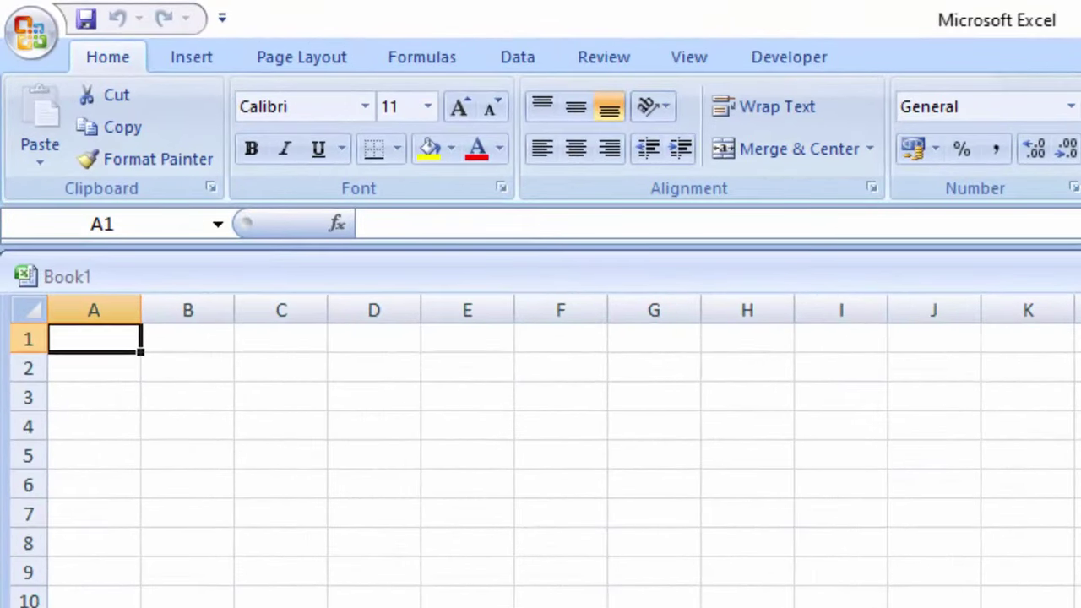
{"action": "scroll", "coordinate": [479, 521], "scroll_direction": "up", "scroll_amount": 1, "text": "ctrl"}
{"action": "scroll", "coordinate": [479, 521], "scroll_direction": "up", "scroll_amount": 1, "text": "ctrl"}
{"action": "scroll", "coordinate": [479, 522], "scroll_direction": "up", "scroll_amount": 1, "text": "ctrl"}
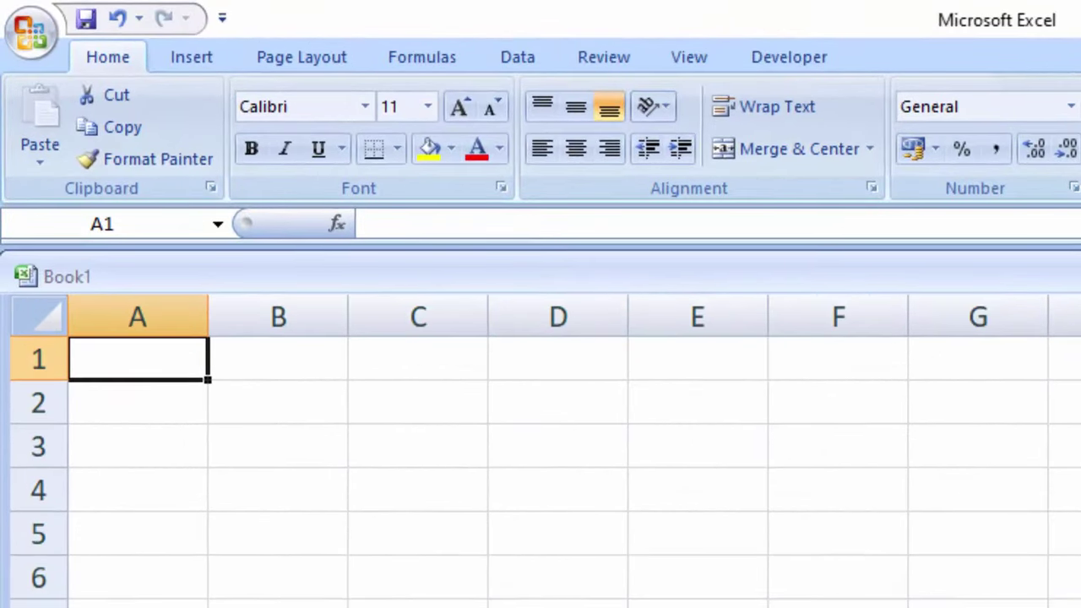
{"action": "left_click", "coordinate": [198, 453]}
{"action": "left_click", "coordinate": [160, 369]}
- Fill cells A1:B7 with yellow and apply All Borders to them
{"action": "left_click_drag", "start_coordinate": [156, 364], "coordinate": [294, 598]}
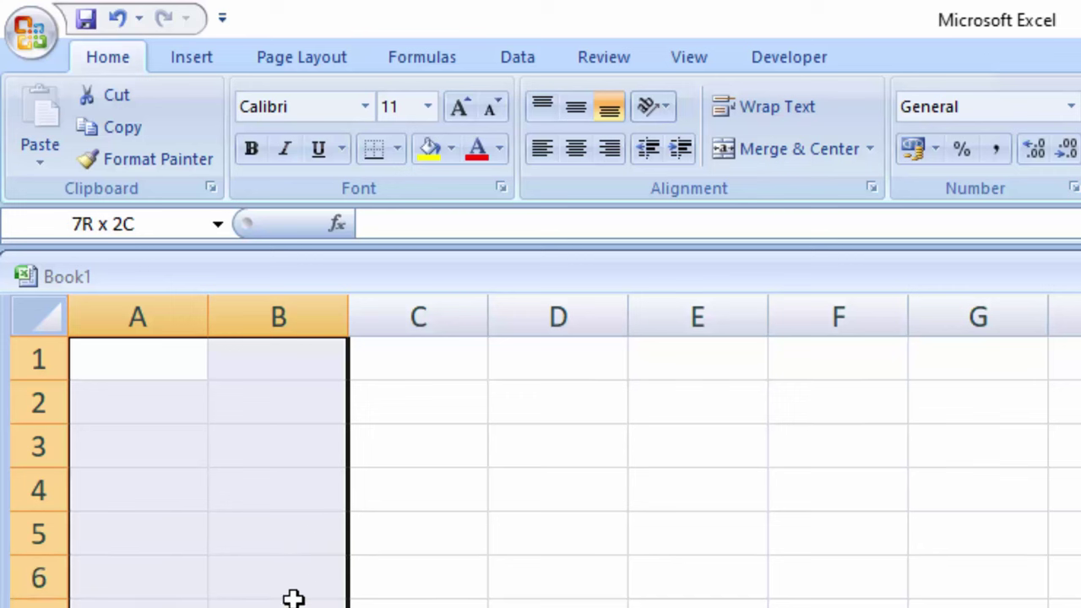
{"action": "left_click", "coordinate": [432, 150]}
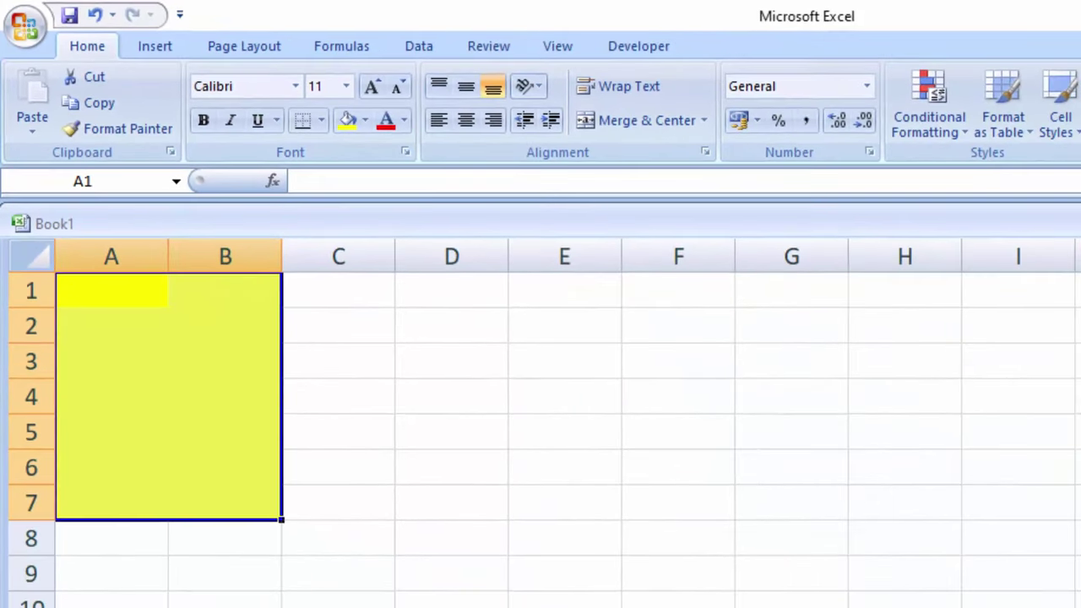
{"action": "key", "text": "alt"}
{"action": "key", "text": "h"}
{"action": "key", "text": "b"}
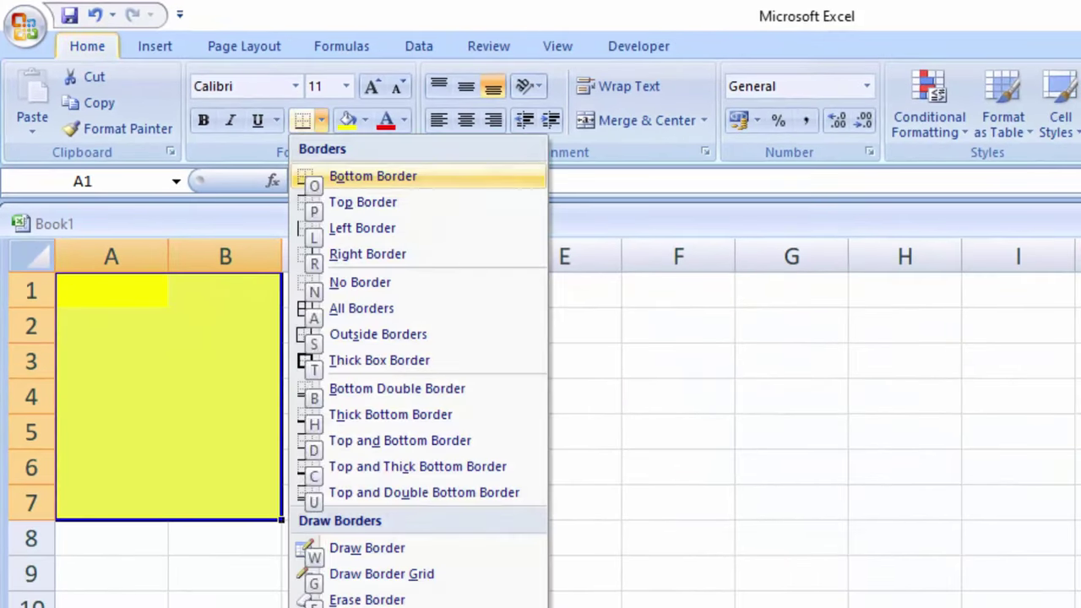
{"action": "key", "text": "a"}
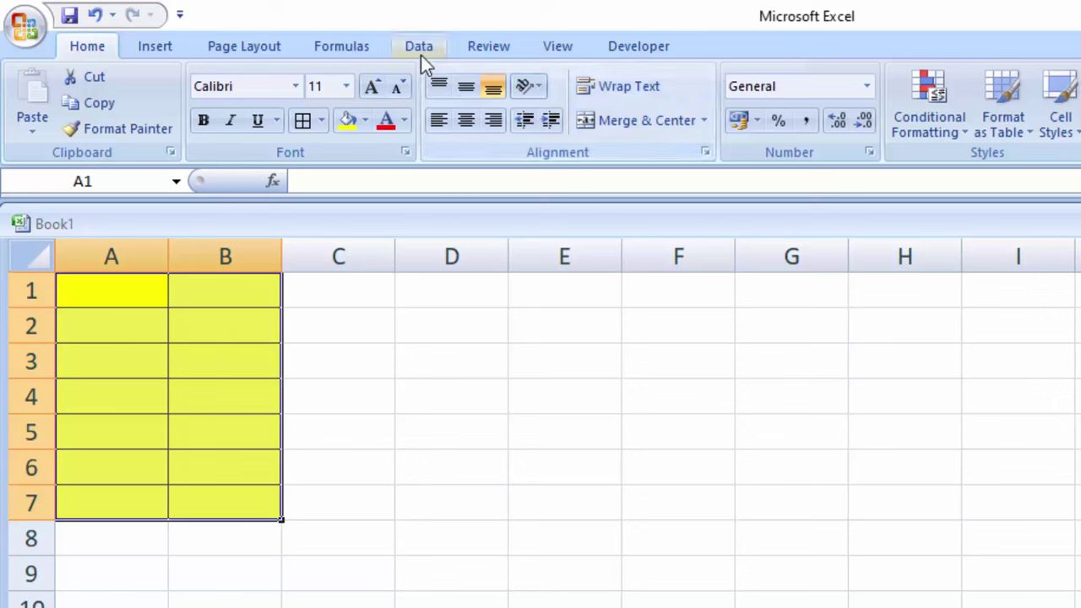
- Define a workbook-level name for Sheet1!$A$1:$B$7 using Formulas > Define Name
{"action": "left_click", "coordinate": [329, 47]}
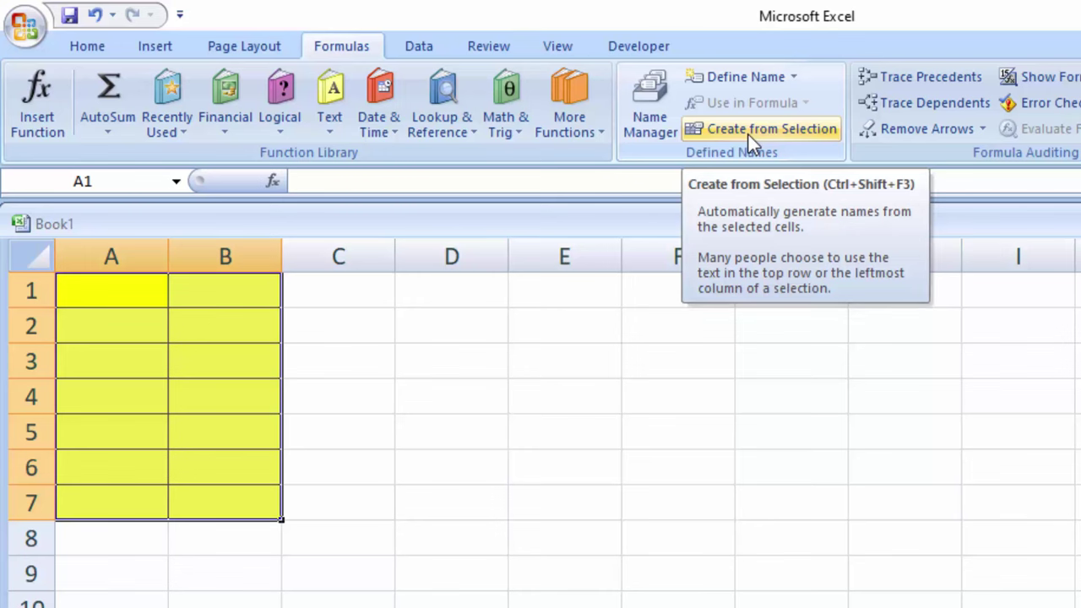
{"action": "left_click", "coordinate": [734, 79]}
{"action": "type", "text": "Priya"}
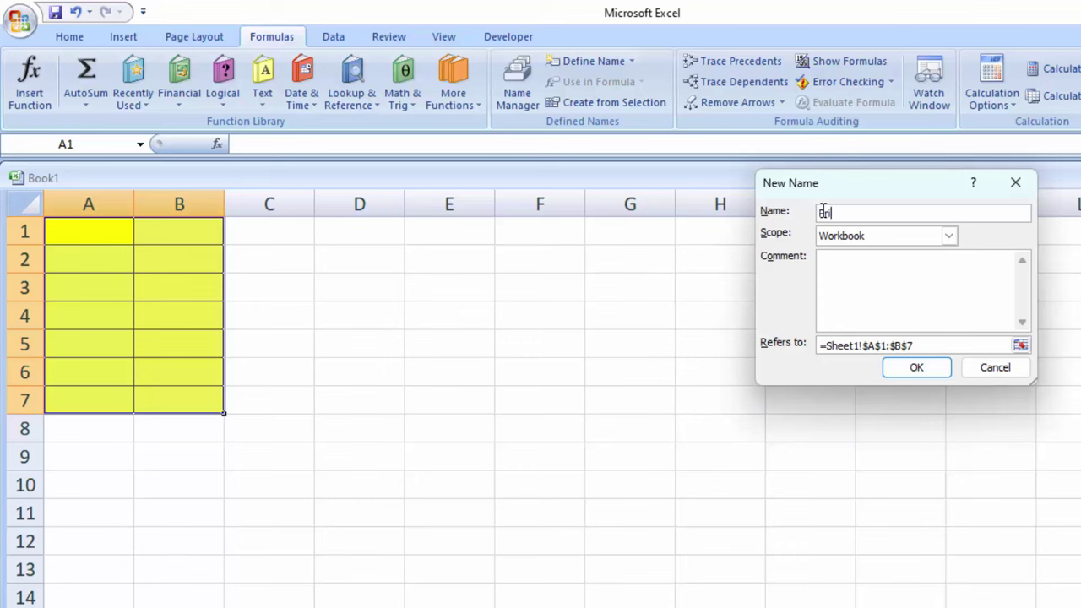
{"action": "type", "text": "n"}
{"action": "type", "text": "s"}
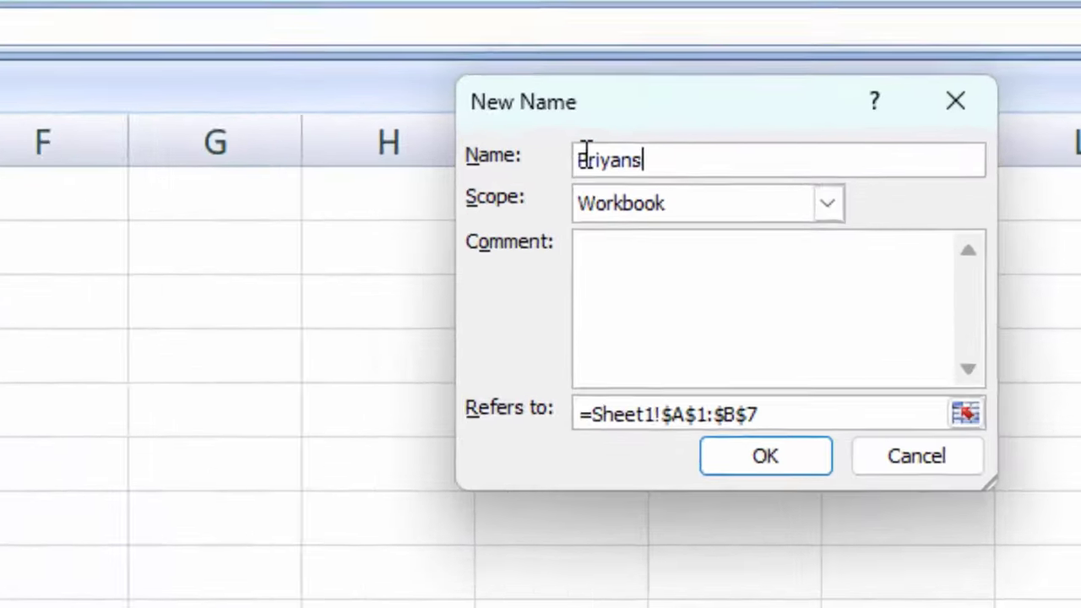
{"action": "type", "text": "hu"}
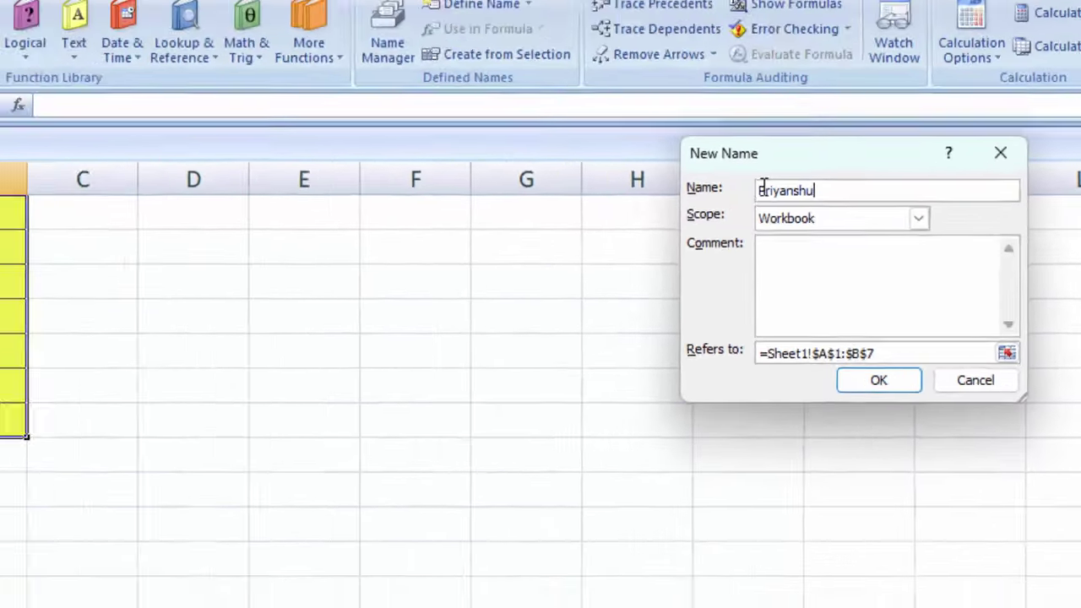
{"action": "key", "text": "Return"}
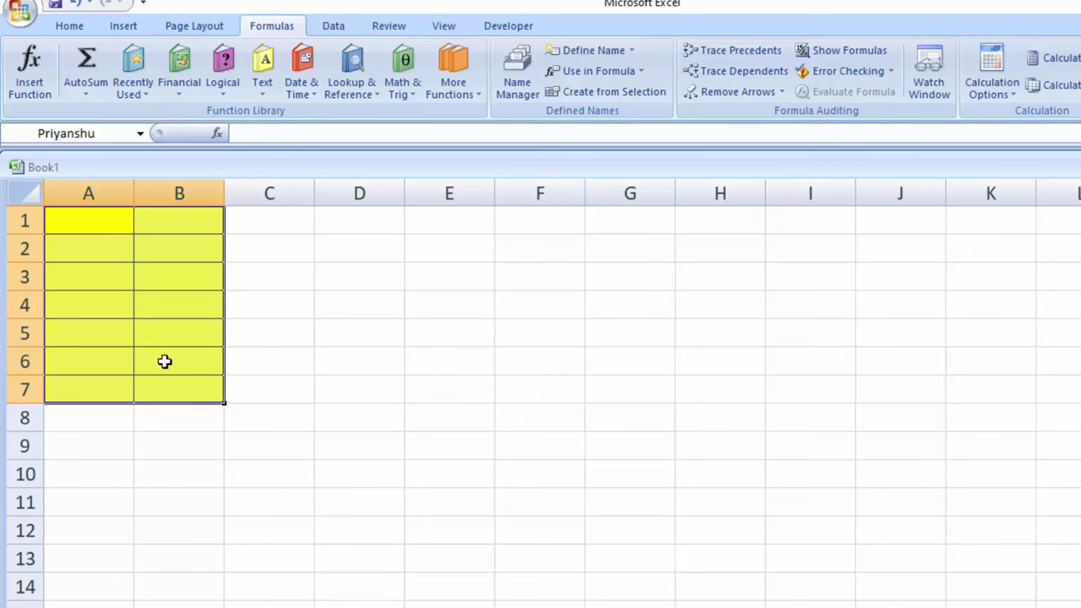
- Enter 6 in cell A1 and 67 in cell B1
{"action": "left_click", "coordinate": [82, 229]}
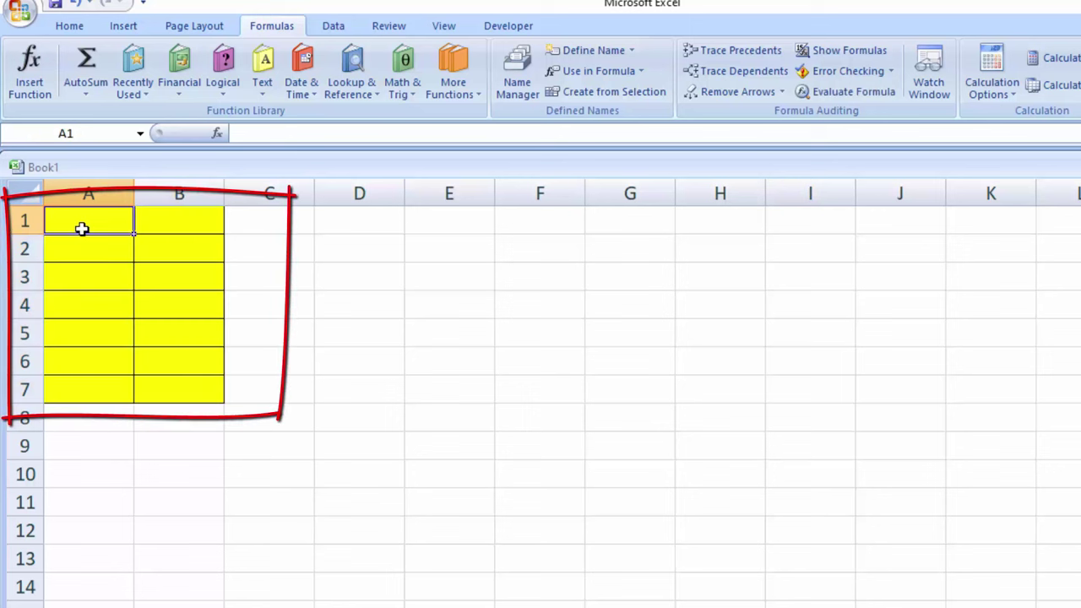
{"action": "type", "text": "6\\"}
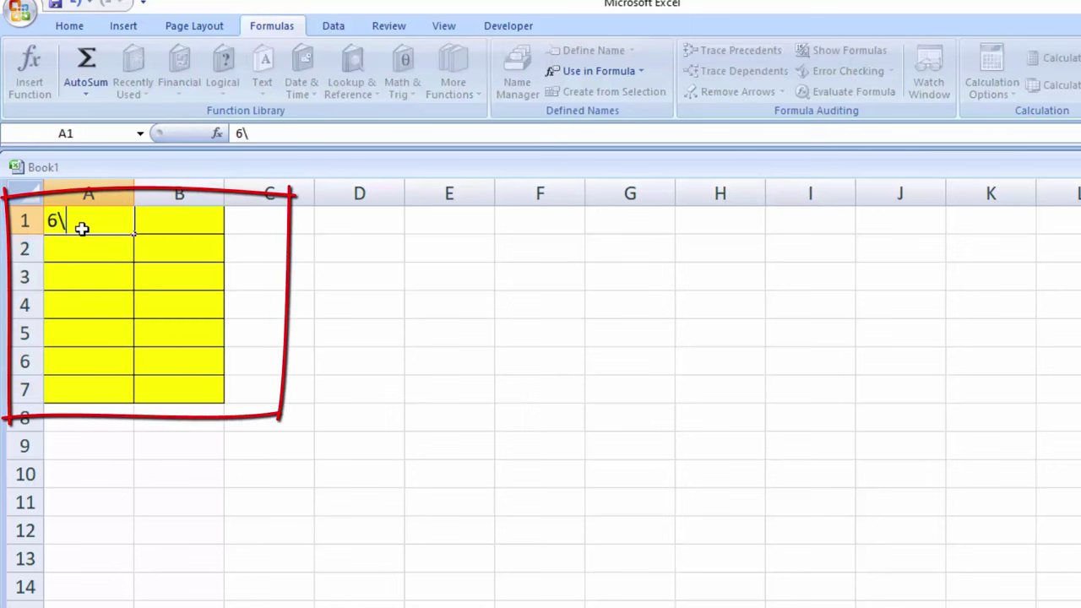
{"action": "key", "text": "Return"}
{"action": "double_click", "coordinate": [82, 222]}
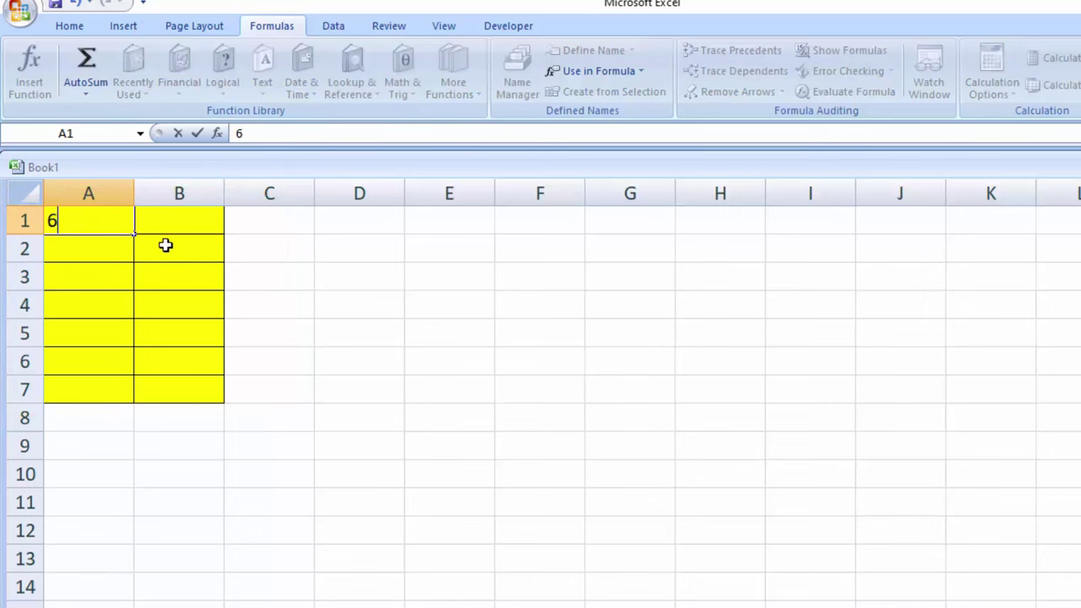
{"action": "left_click", "coordinate": [175, 227]}
{"action": "type", "text": "67"}
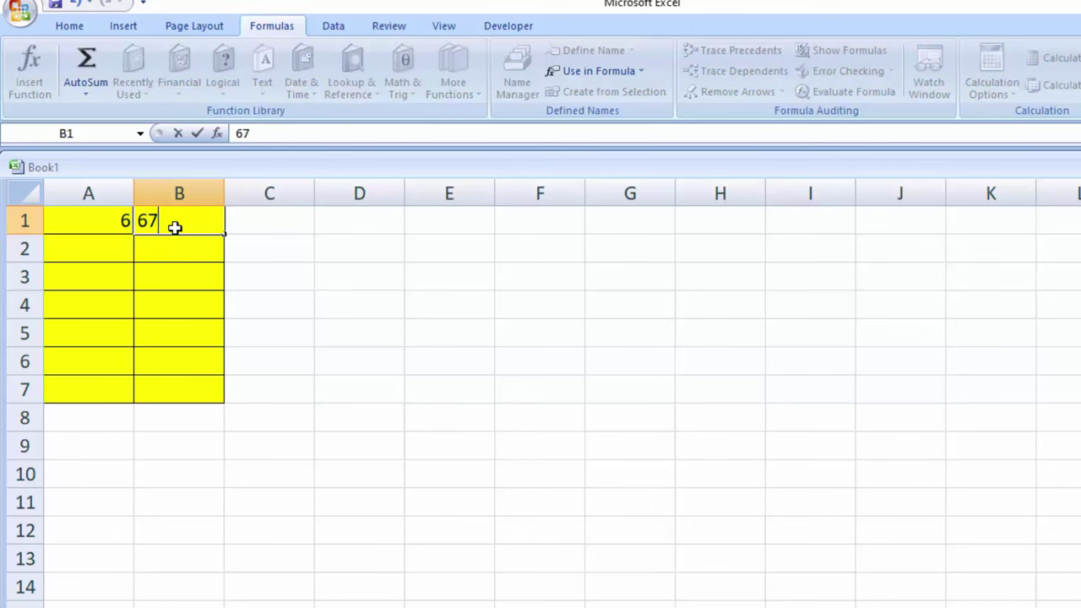
- Enter =RANDBETWEEN(2,90) in cell A2 and reselect it
{"action": "left_click", "coordinate": [107, 245]}
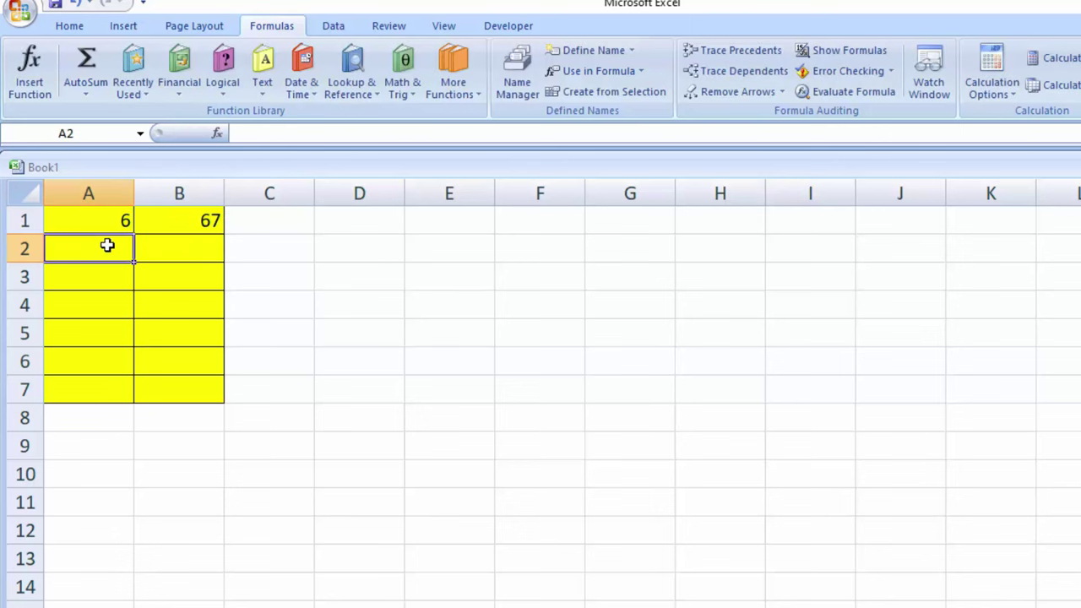
{"action": "type", "text": "=ra"}
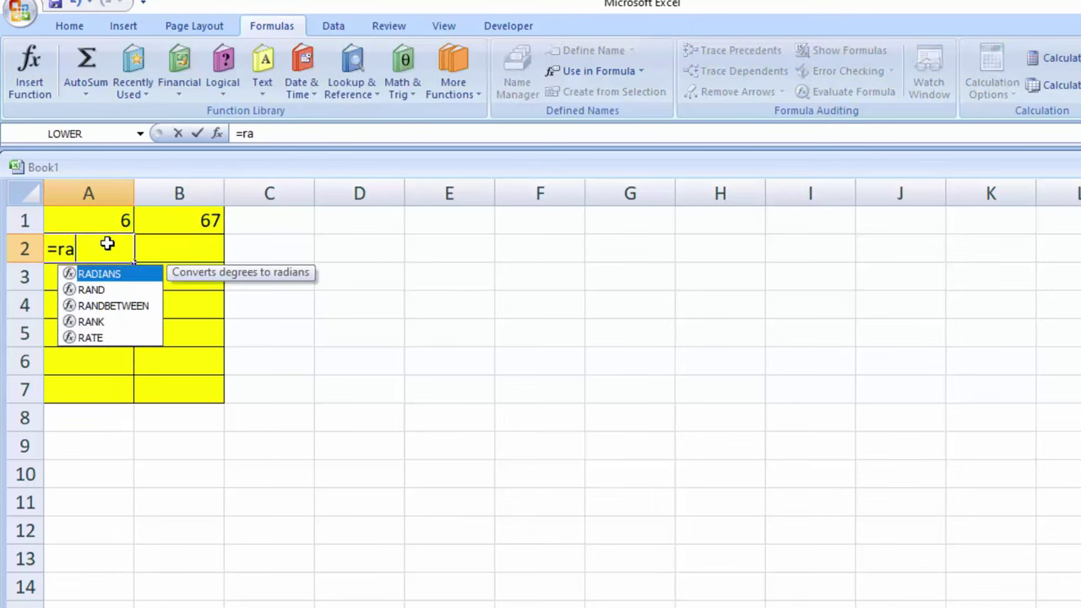
{"action": "type", "text": "nd"}
{"action": "key", "text": "Down"}
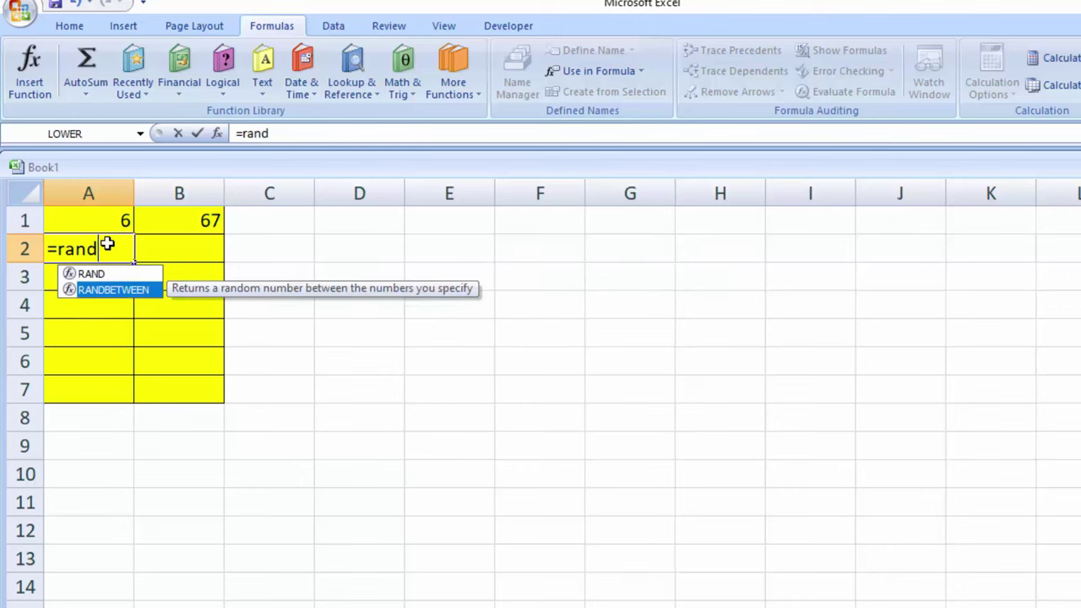
{"action": "key", "text": "Tab"}
{"action": "type", "text": "2,"}
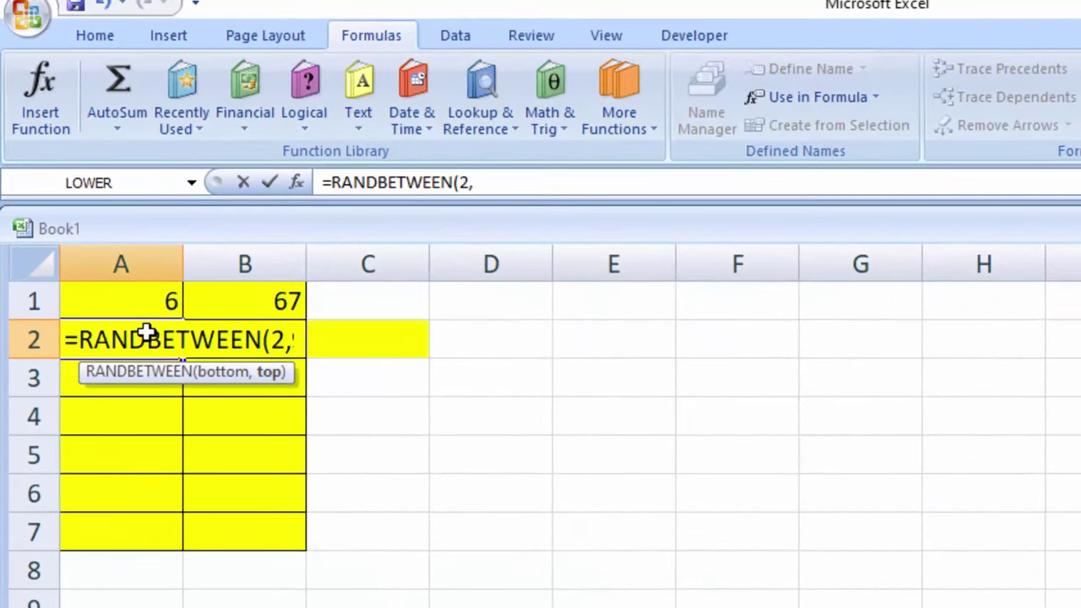
{"action": "type", "text": "90"}
{"action": "key", "text": "Return"}
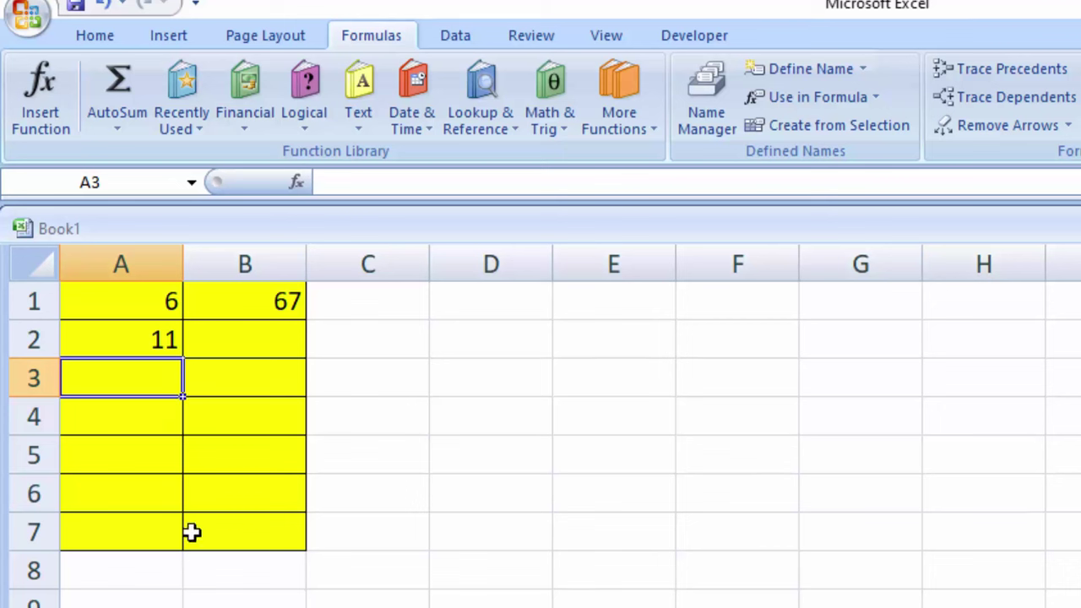
{"action": "left_click", "coordinate": [139, 353]}
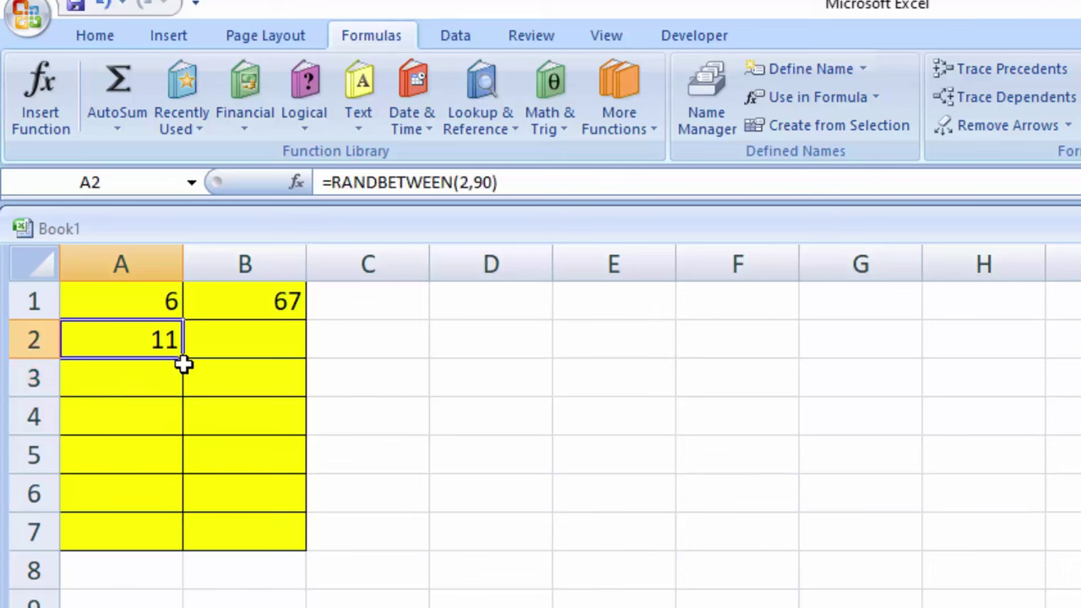
- Fill the RANDBETWEEN formula across A2:B7, then copy and paste it back as values only
{"action": "mouse_move", "coordinate": [182, 359]}
{"action": "left_mouse_down"}
{"action": "mouse_move", "coordinate": [287, 377]}
{"action": "mouse_move", "coordinate": [273, 544]}
{"action": "left_mouse_up"}
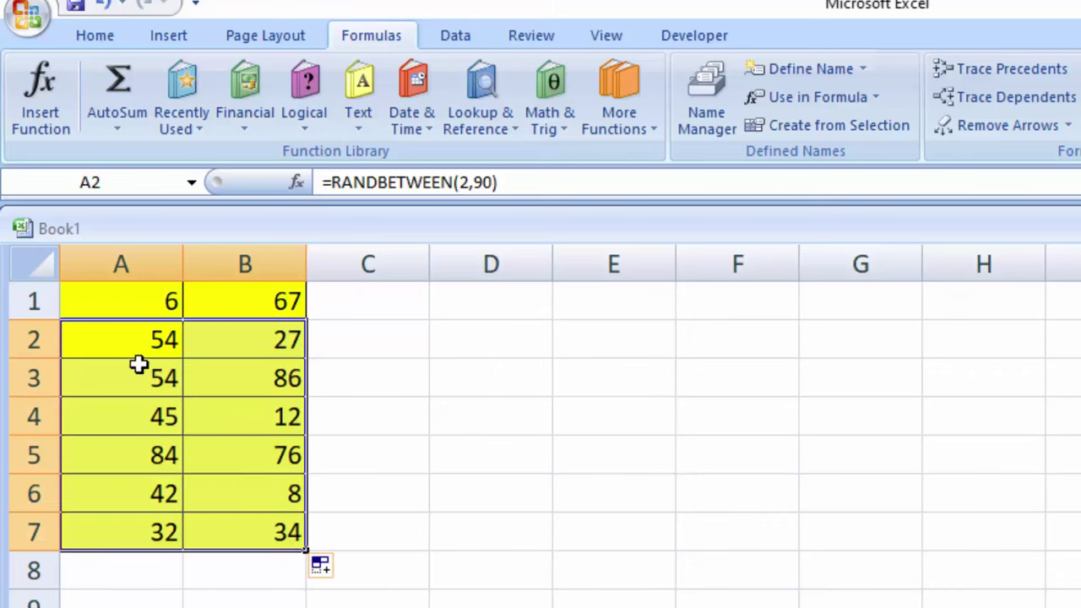
{"action": "right_click", "coordinate": [139, 364]}
{"action": "left_click", "coordinate": [217, 409]}
{"action": "right_click", "coordinate": [216, 409]}
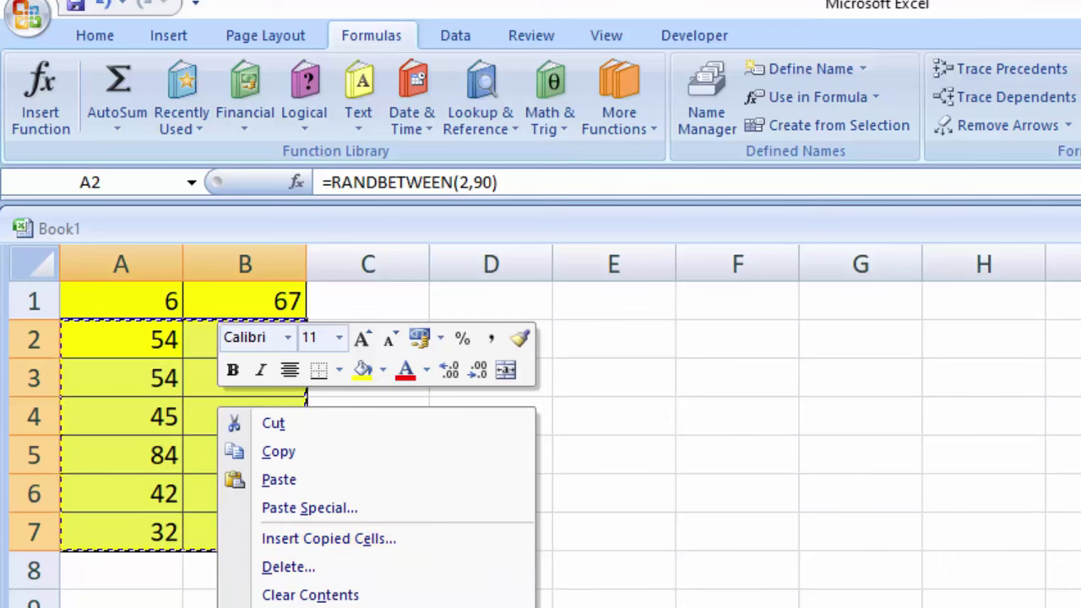
{"action": "left_click", "coordinate": [305, 509]}
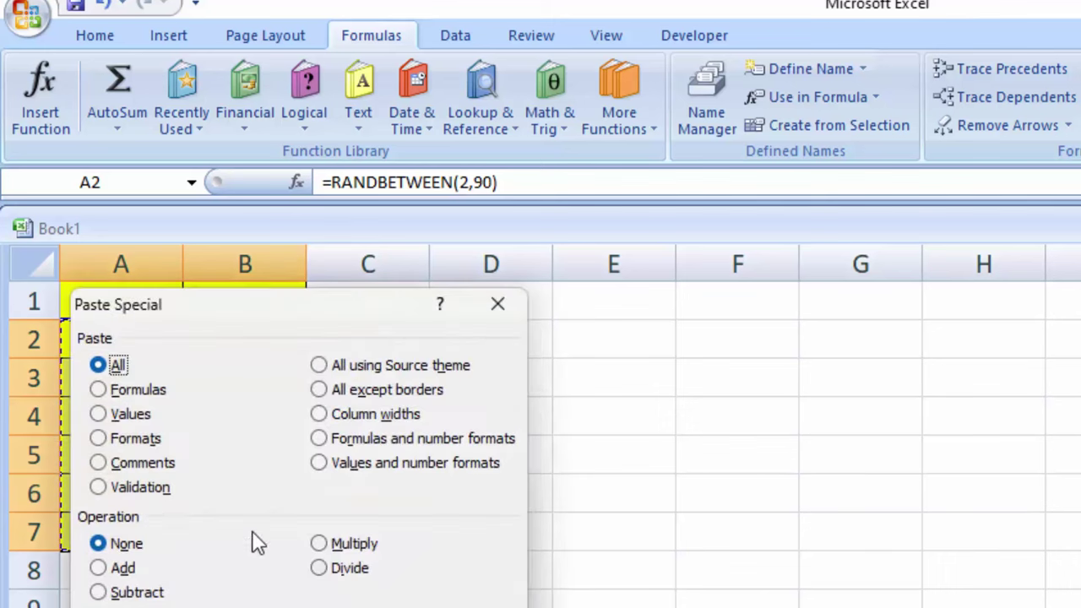
{"action": "left_click", "coordinate": [129, 414]}
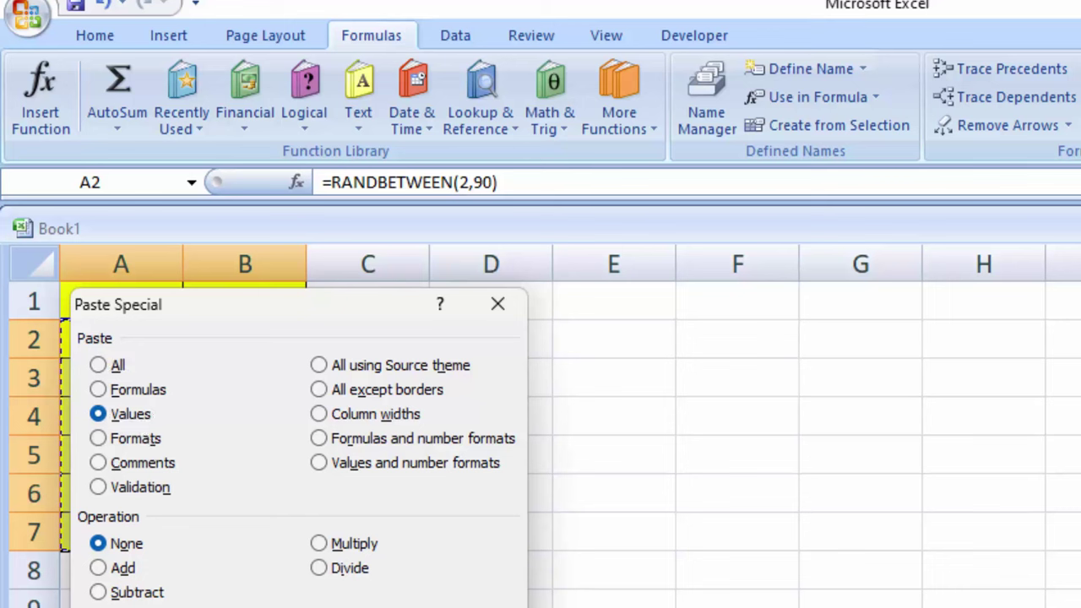
{"action": "key", "text": "Return"}
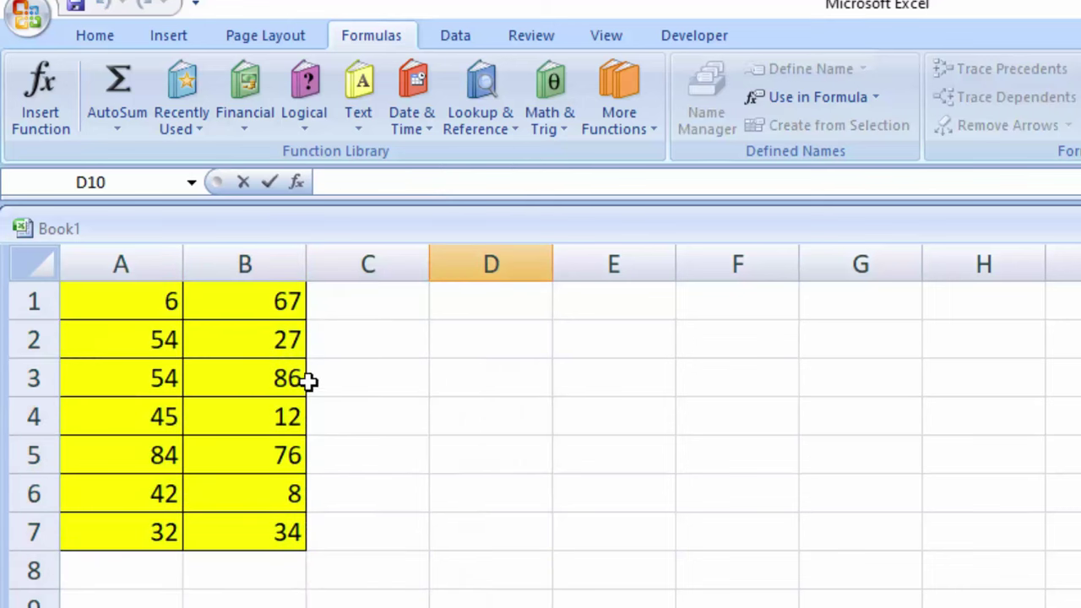
- Enter a SUM of the defined name in C1, returning 627
{"action": "left_click", "coordinate": [363, 300]}
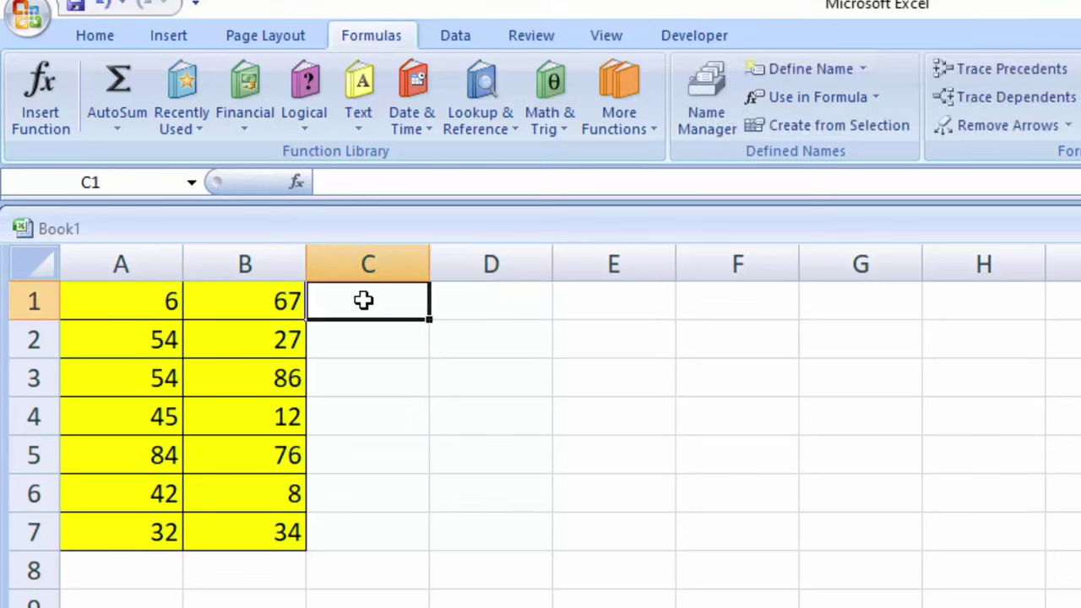
{"action": "type", "text": "=sum"}
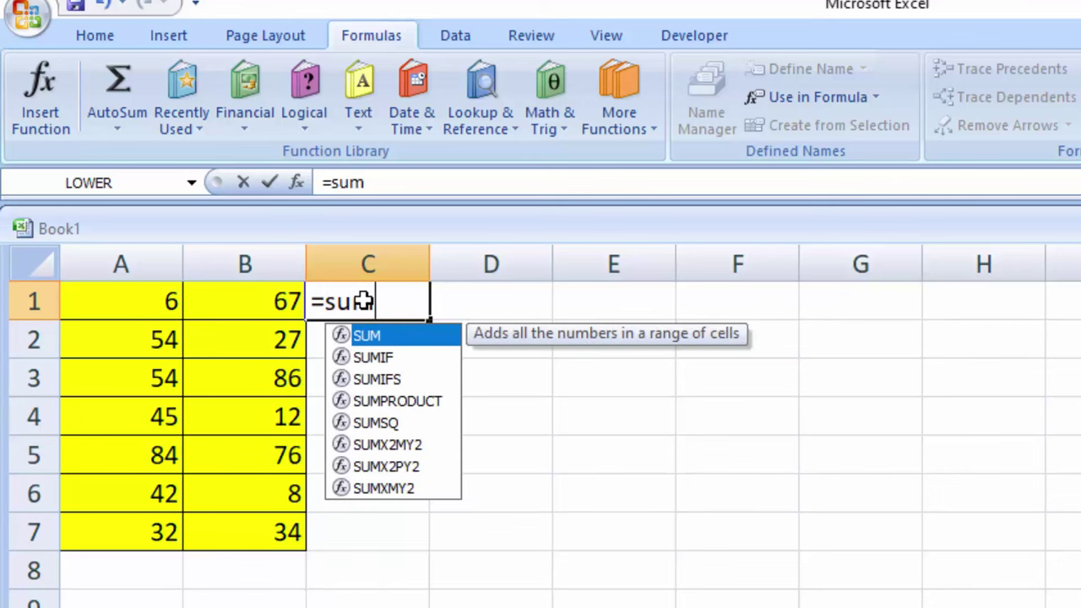
{"action": "key", "text": "Tab"}
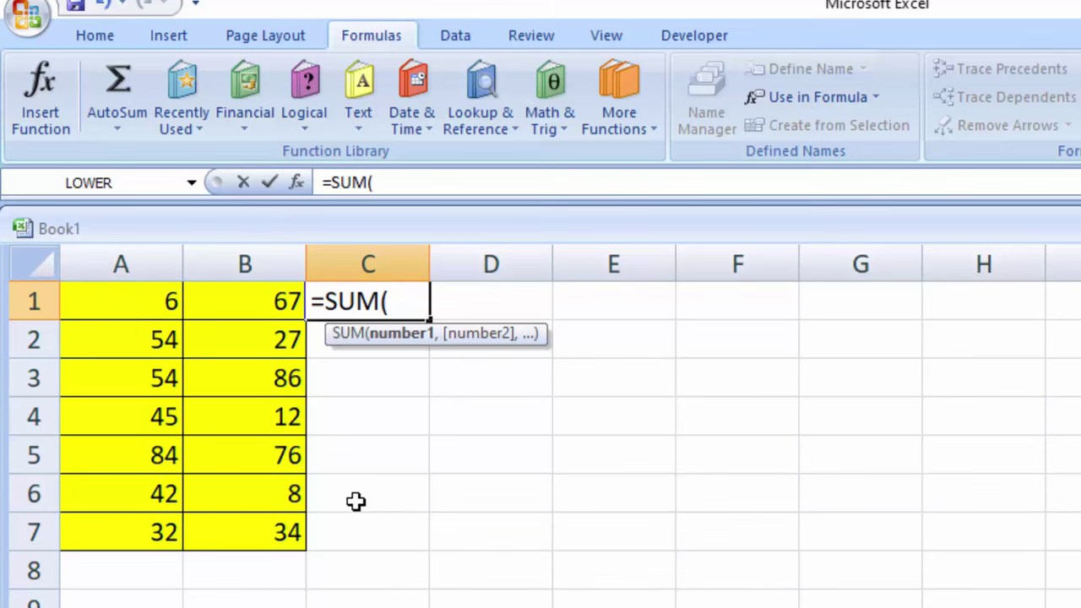
{"action": "type", "text": "p"}
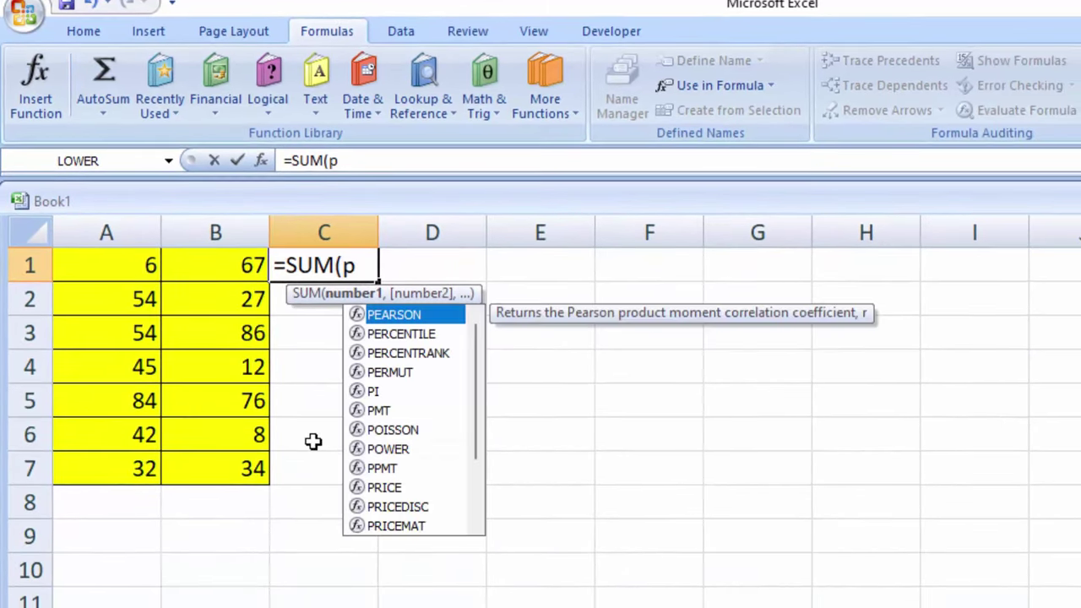
{"action": "type", "text": "r"}
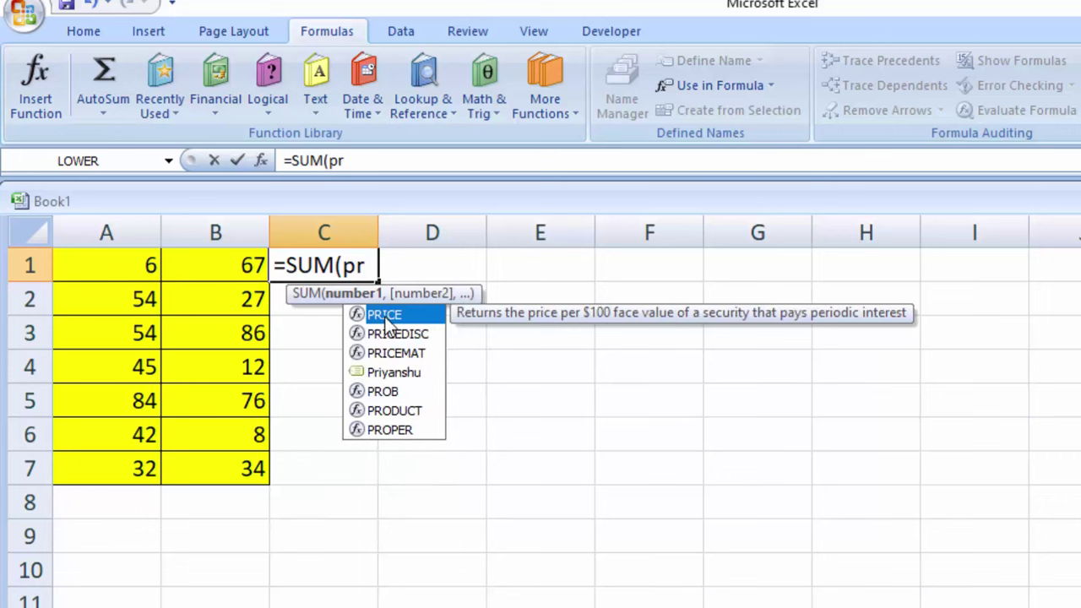
{"action": "double_click", "coordinate": [400, 376]}
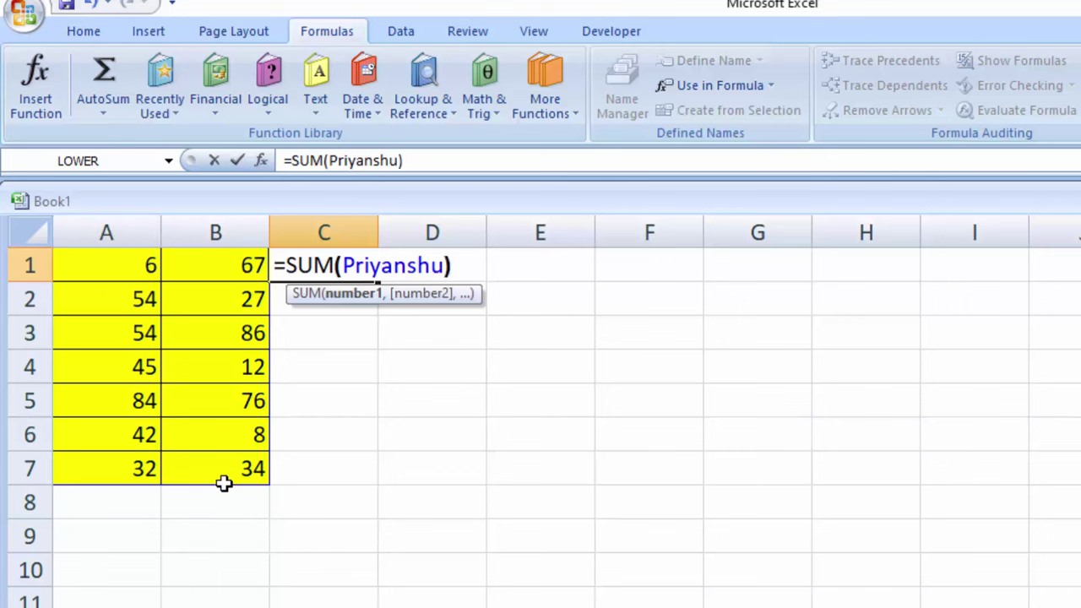
{"action": "key", "text": "Return"}
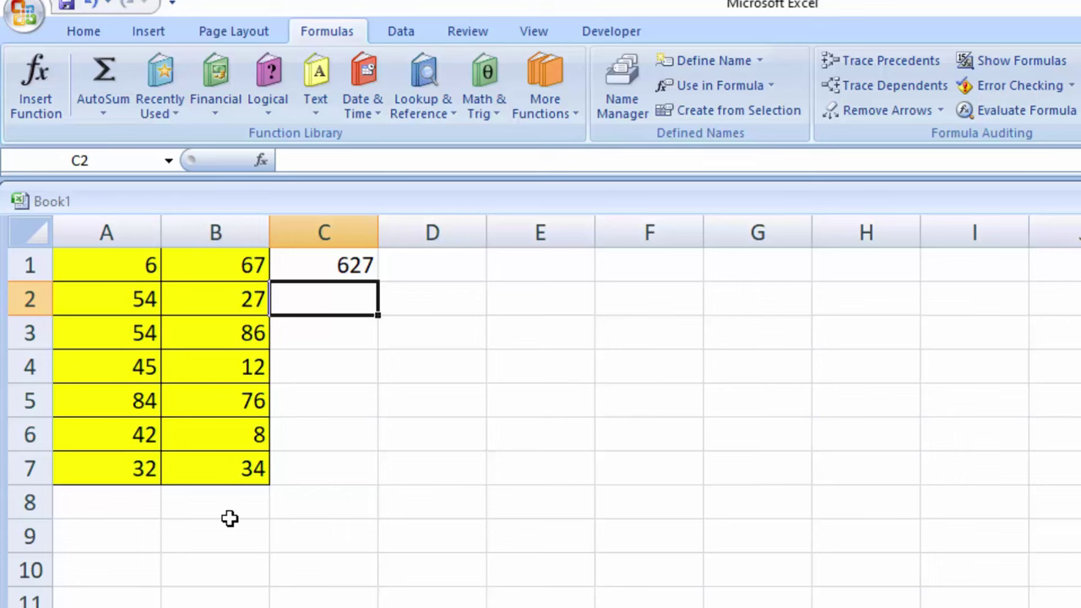
{"action": "left_click", "coordinate": [455, 334]}
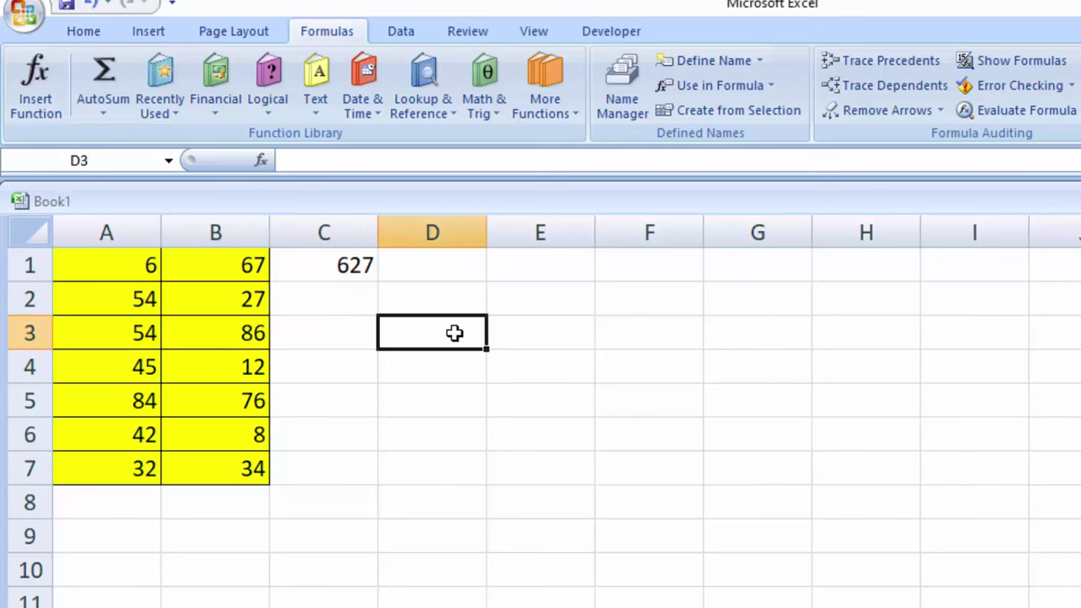
- Start a formula in D3 adding cells A1 through A7 individually
{"action": "type", "text": "="}
{"action": "left_click", "coordinate": [114, 267]}
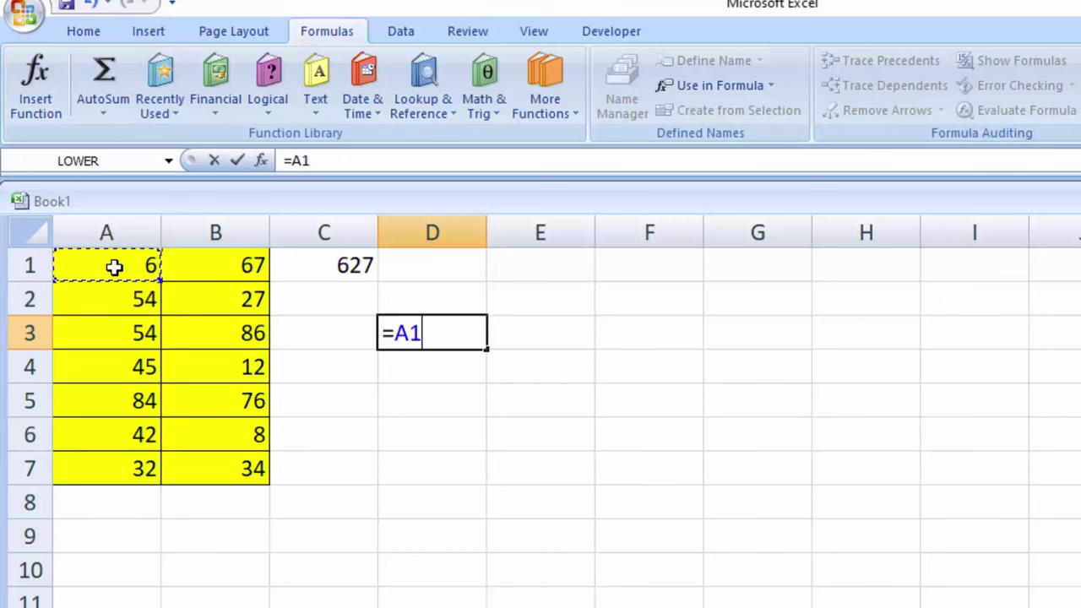
{"action": "type", "text": "+"}
{"action": "left_click", "coordinate": [113, 304]}
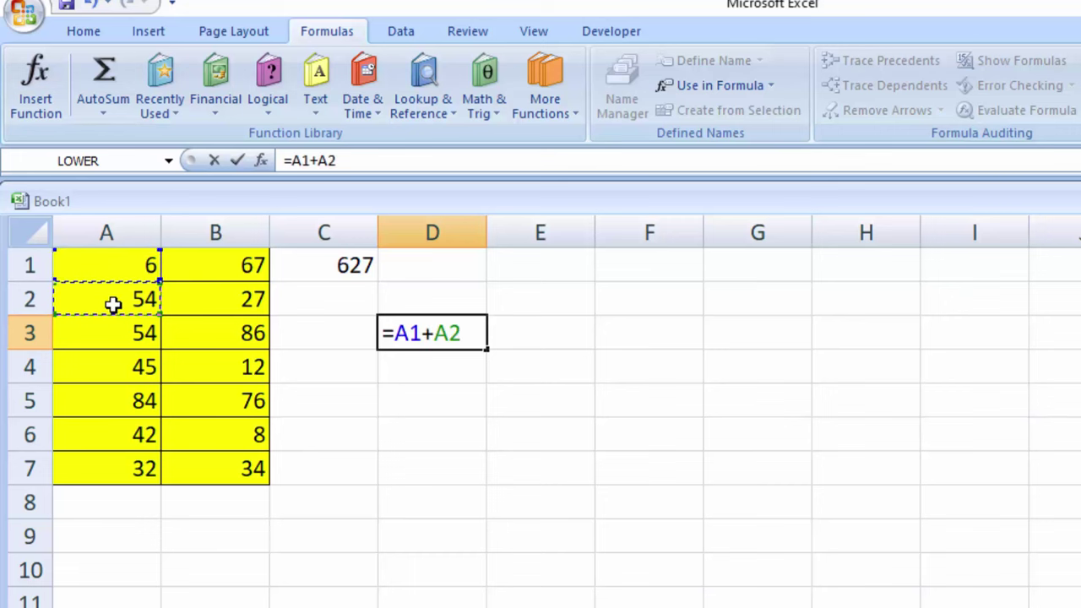
{"action": "type", "text": "+"}
{"action": "left_click", "coordinate": [135, 335]}
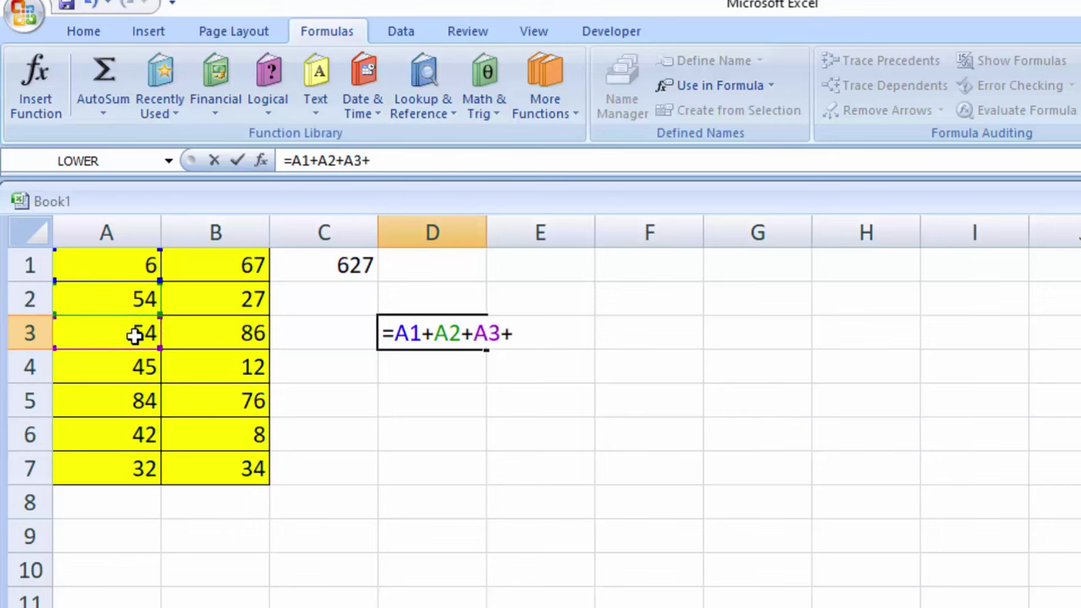
{"action": "left_click", "coordinate": [145, 377]}
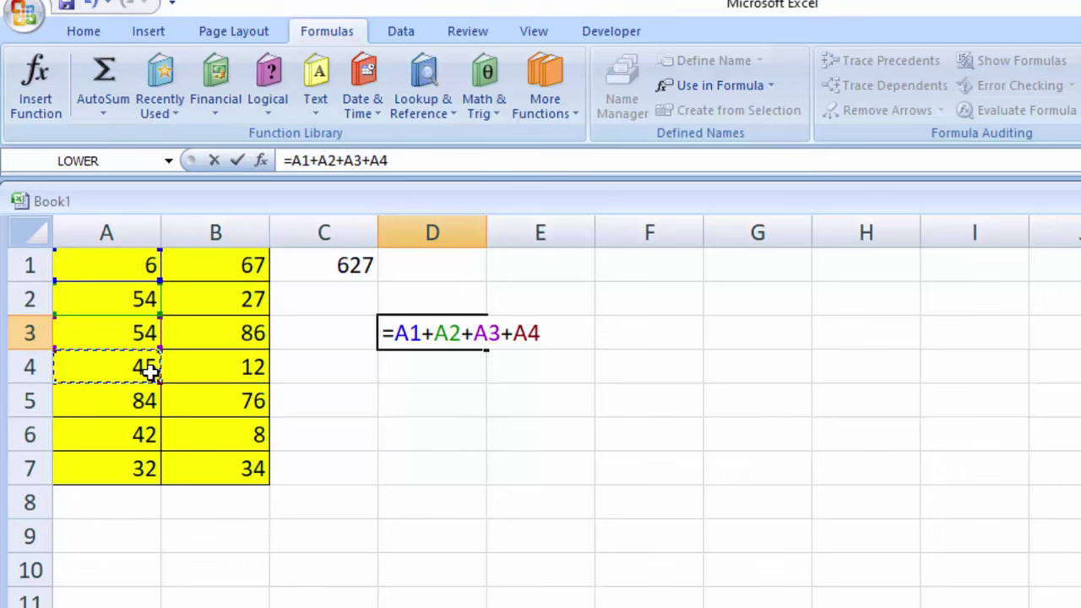
{"action": "type", "text": "+"}
{"action": "left_click", "coordinate": [135, 403]}
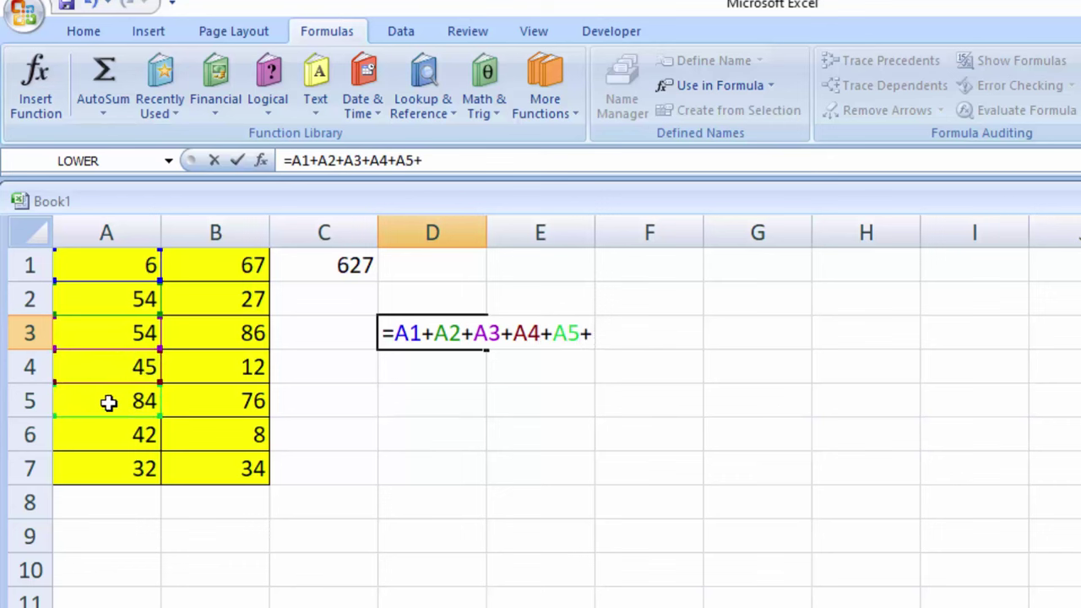
{"action": "left_click", "coordinate": [97, 434]}
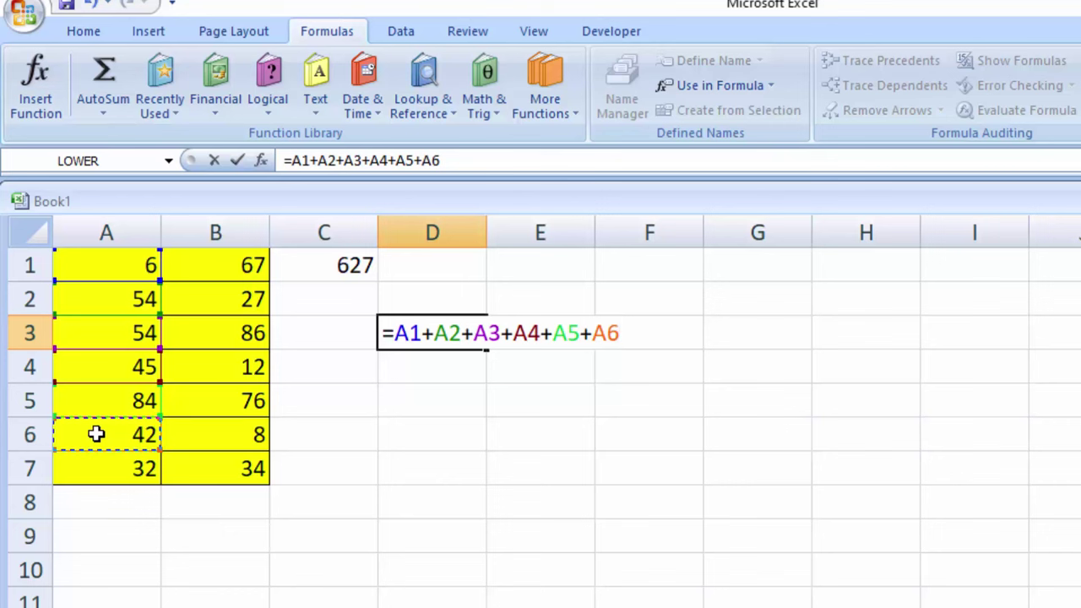
{"action": "left_click", "coordinate": [90, 472]}
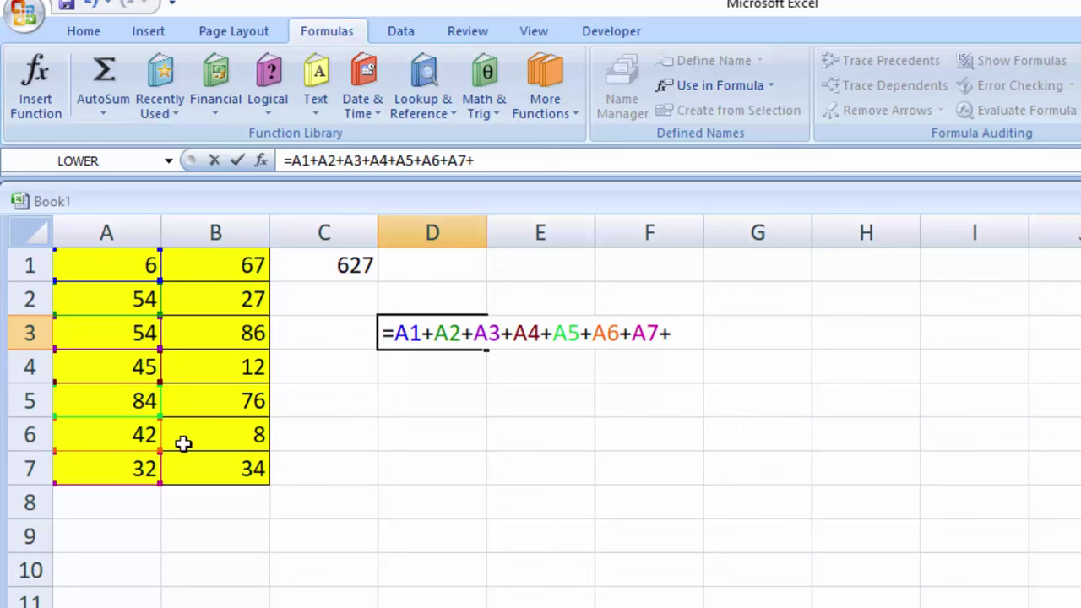
- Extend the D3 formula with B1, B3, B4, B6, B5 and B7 and enter it, giving 600
{"action": "left_click", "coordinate": [206, 274]}
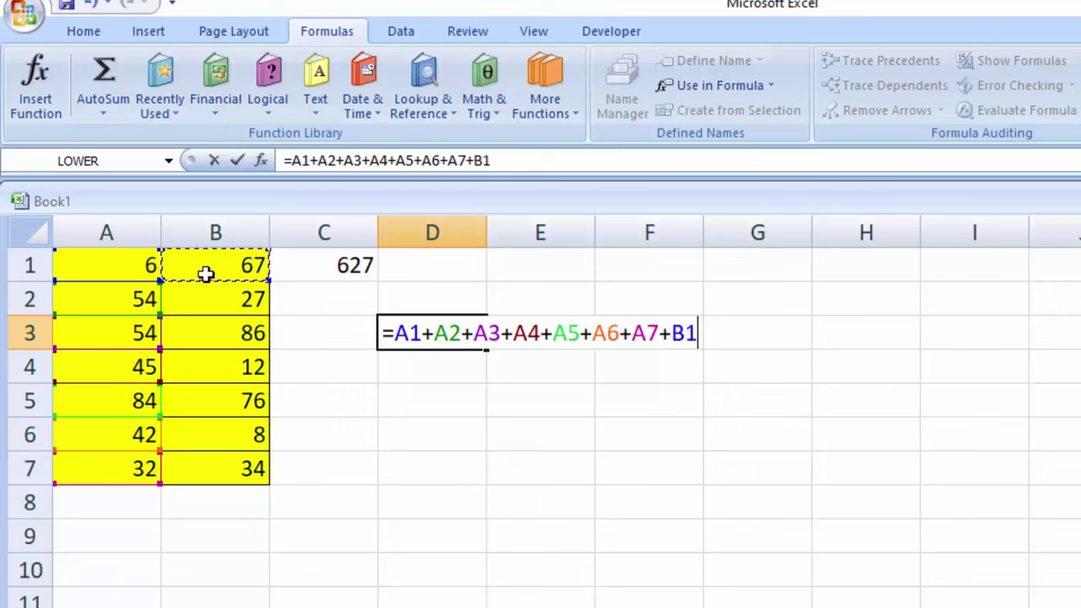
{"action": "type", "text": "+"}
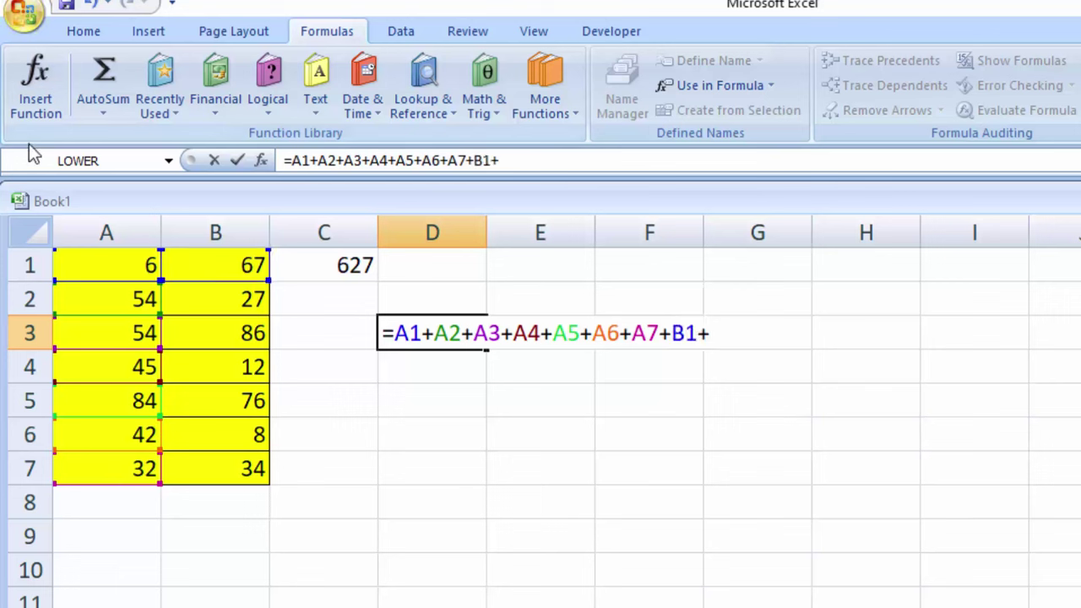
{"action": "left_click", "coordinate": [228, 336]}
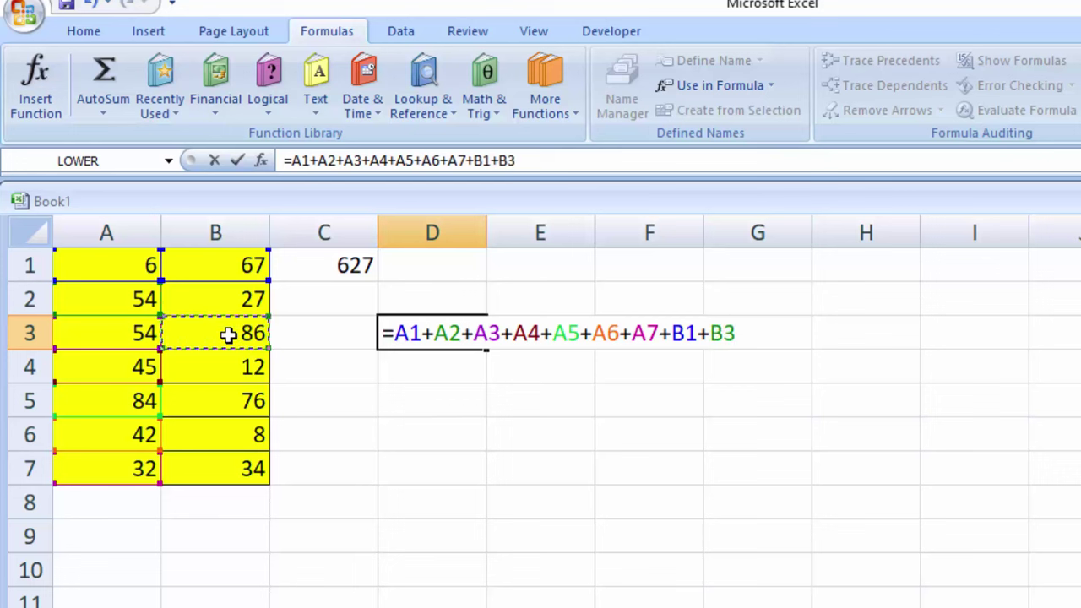
{"action": "type", "text": "+"}
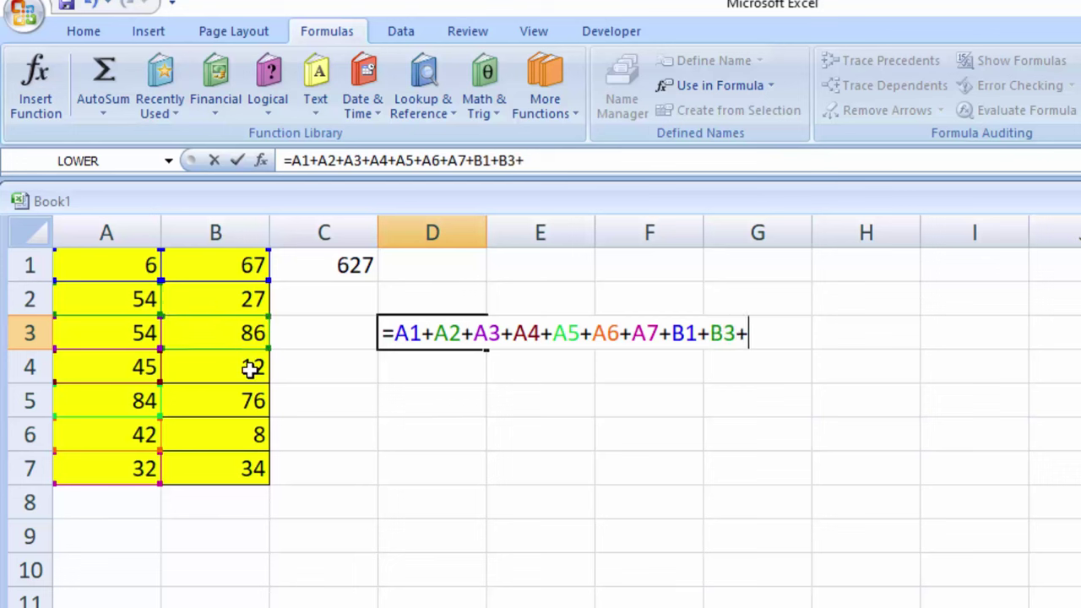
{"action": "left_click", "coordinate": [251, 369]}
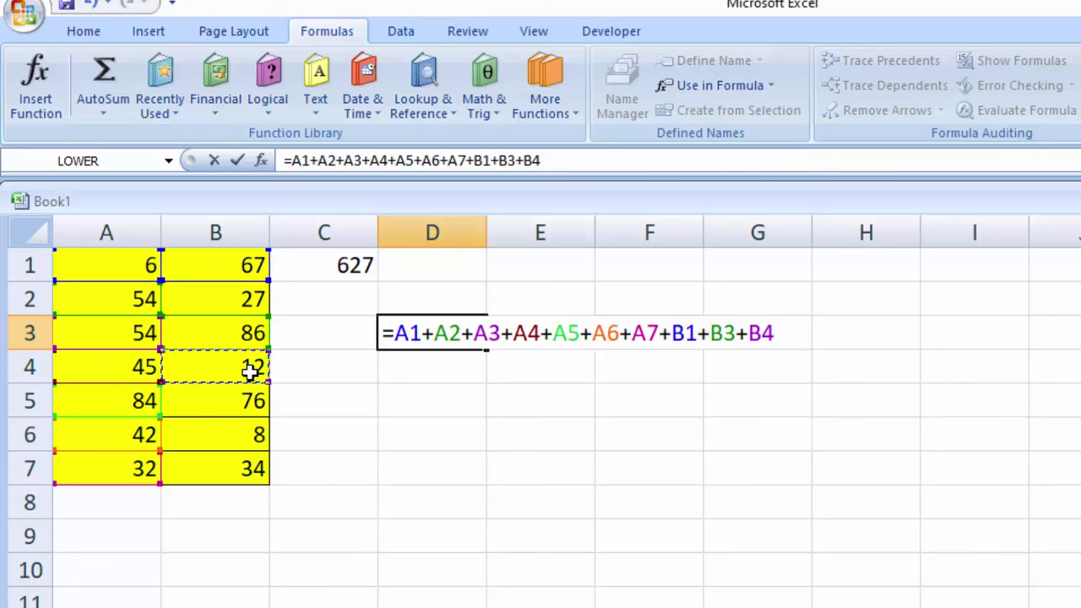
{"action": "type", "text": "+"}
{"action": "left_click", "coordinate": [246, 427]}
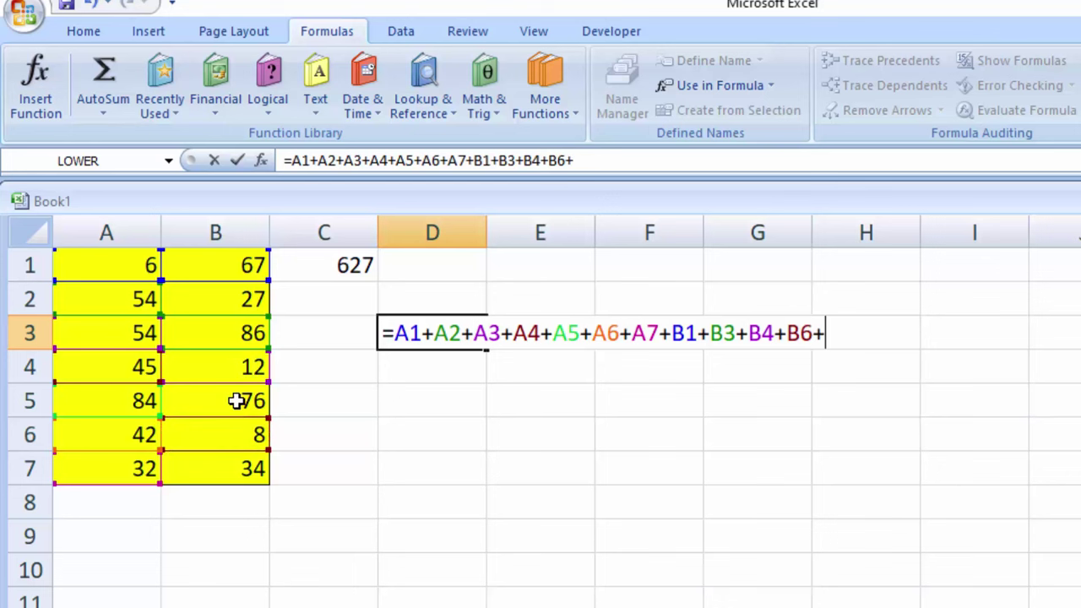
{"action": "left_click", "coordinate": [237, 401]}
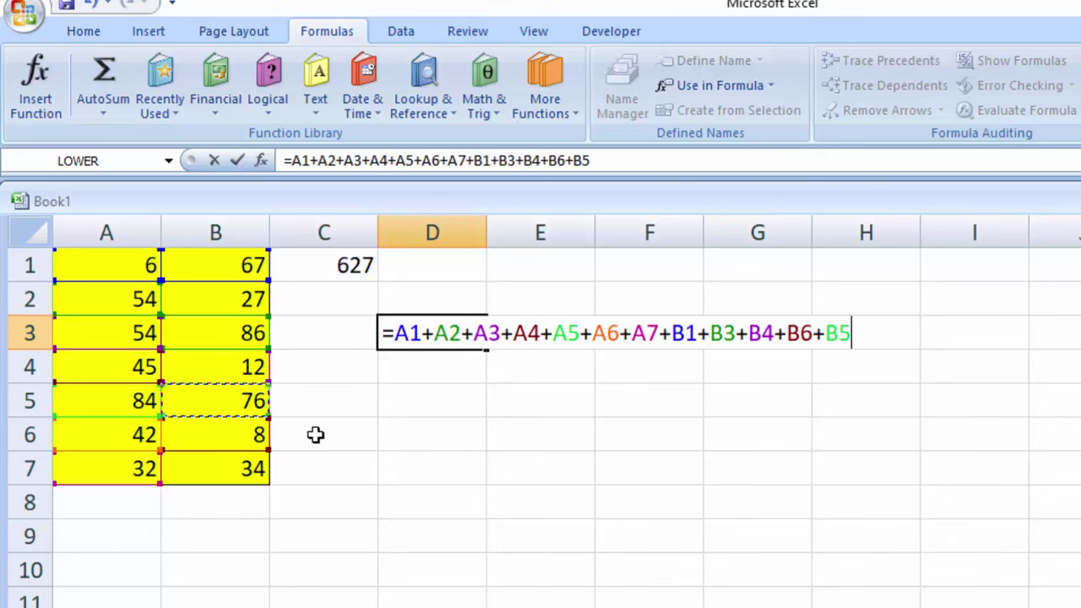
{"action": "type", "text": "+"}
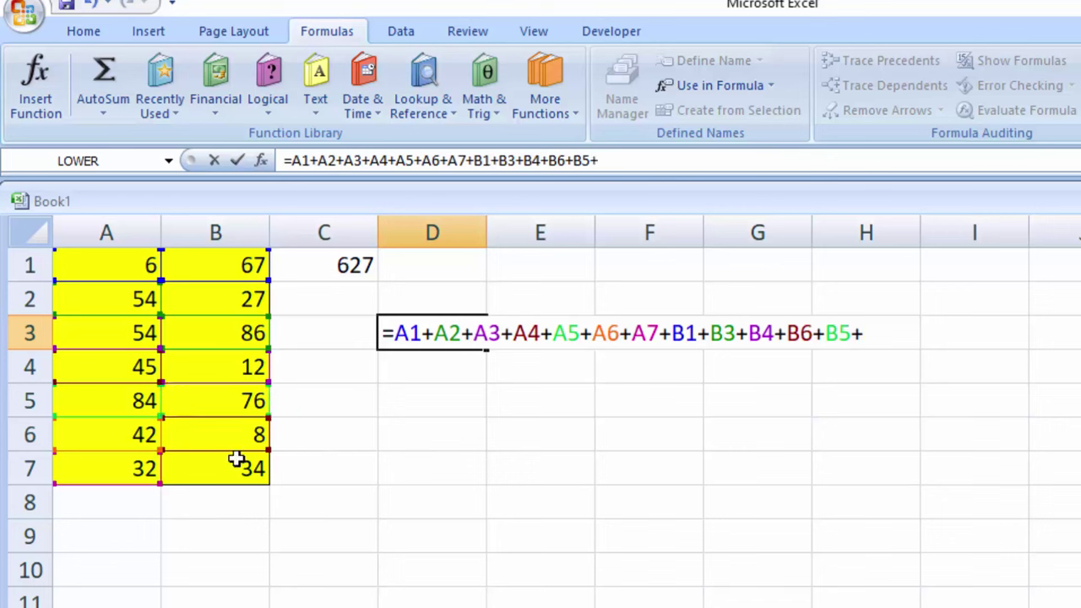
{"action": "left_click", "coordinate": [237, 474]}
{"action": "key", "text": "Return"}
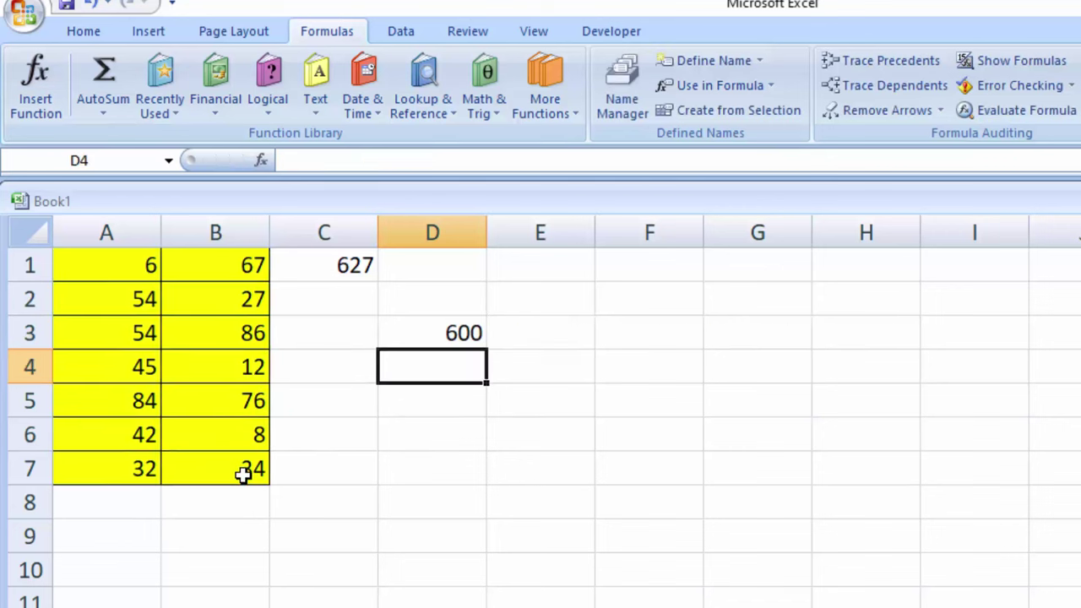
{"action": "left_click", "coordinate": [434, 333]}
- Append +B2 to the D3 formula so it returns 627
{"action": "key", "text": "F2"}
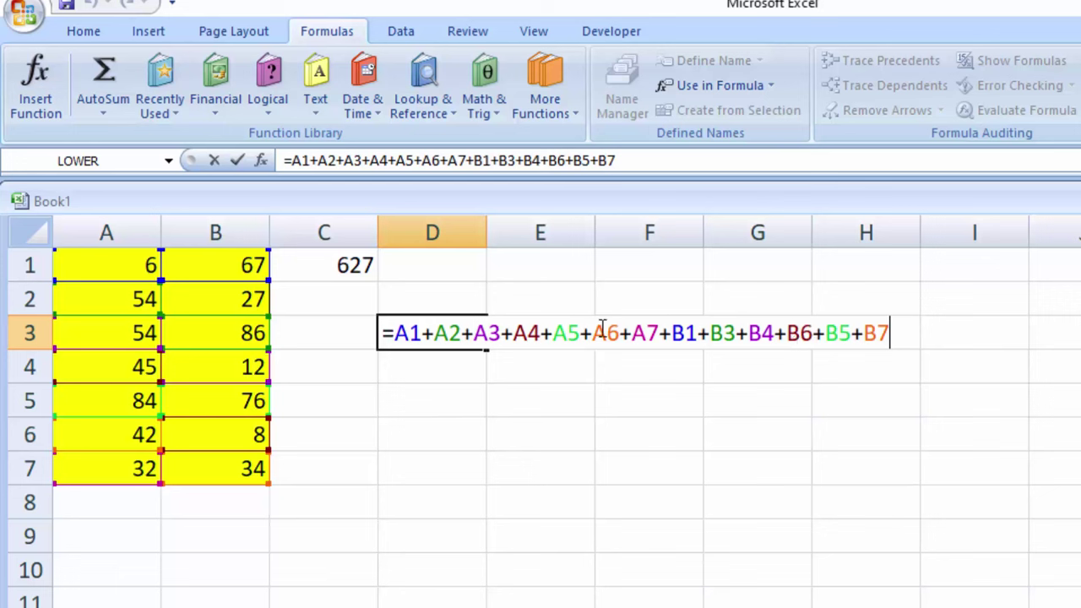
{"action": "left_click_drag", "start_coordinate": [672, 331], "coordinate": [894, 333]}
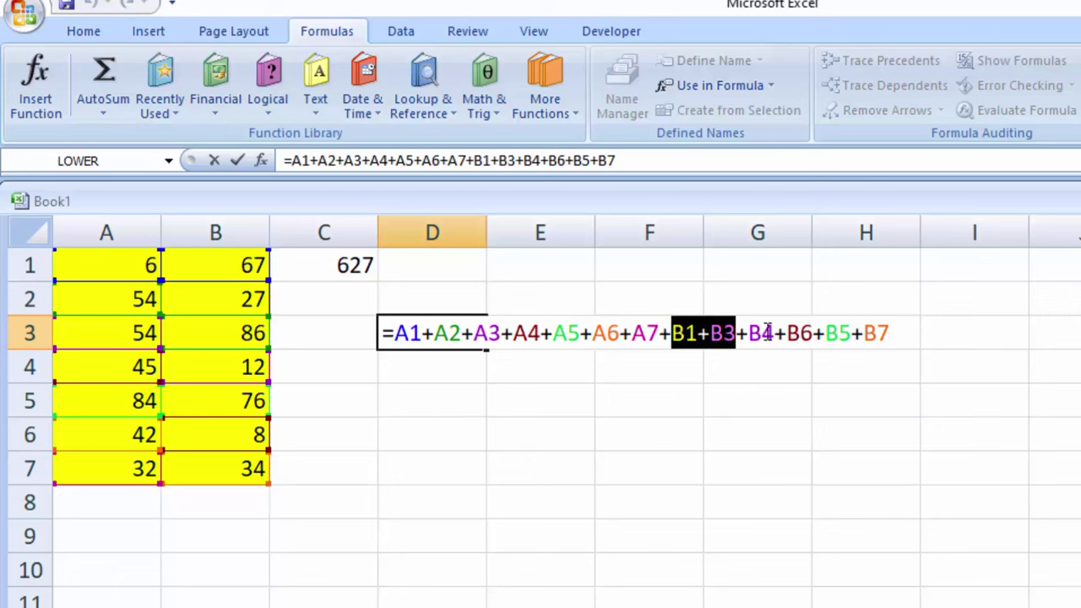
{"action": "left_click", "coordinate": [895, 333]}
{"action": "type", "text": "+"}
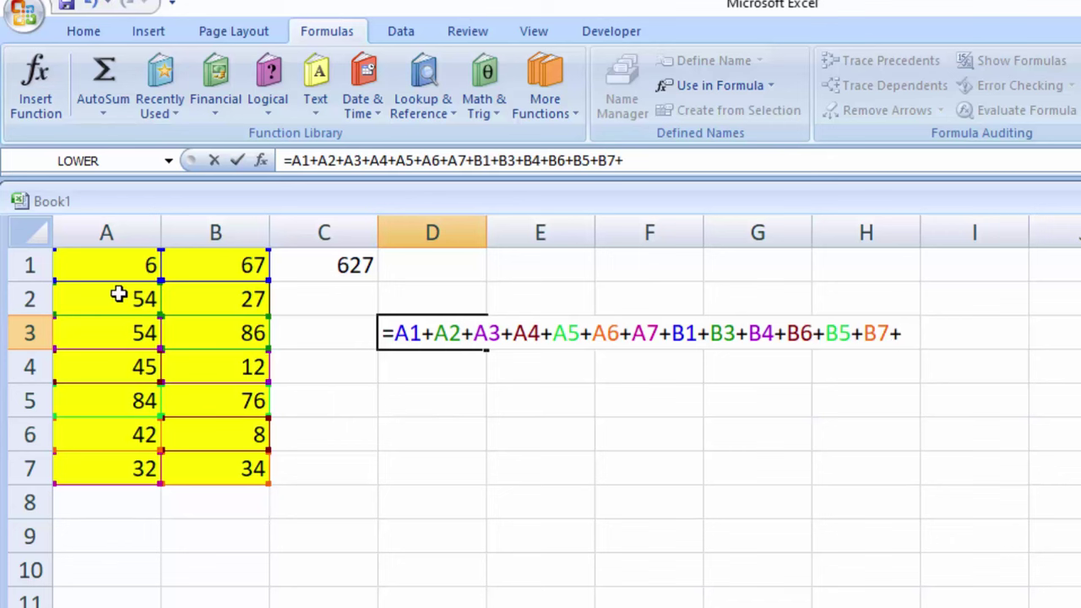
{"action": "left_click", "coordinate": [240, 304]}
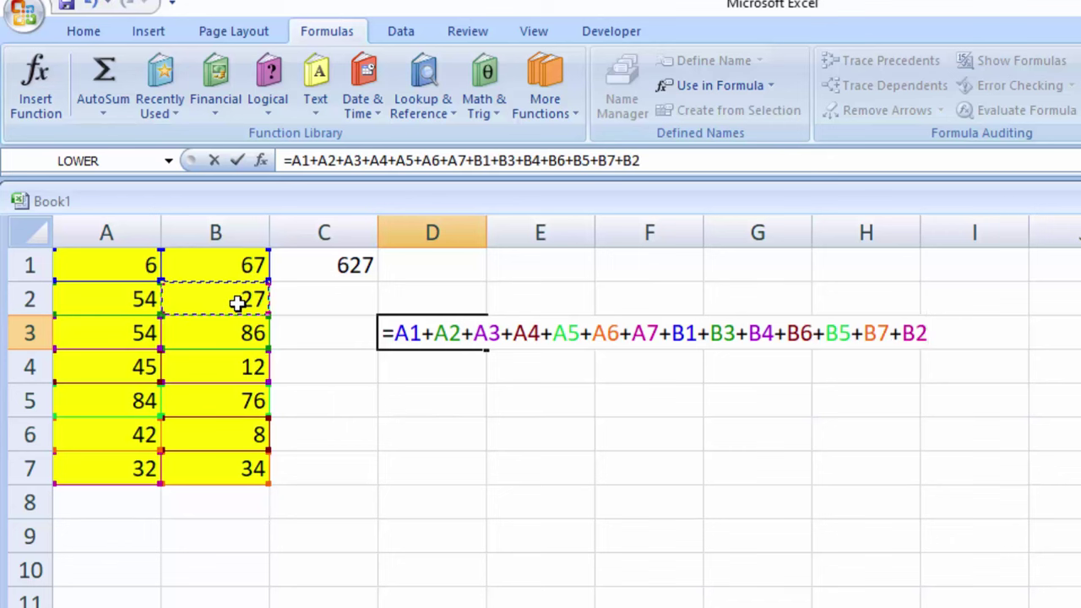
{"action": "key", "text": "Return"}
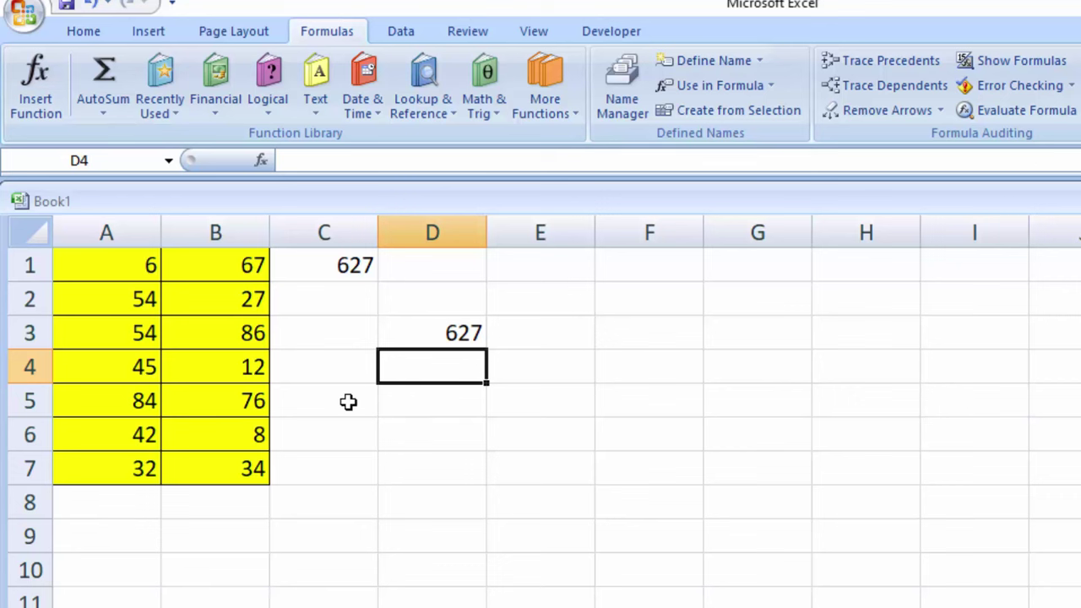
- Fill F2:G8 with light orange and apply All Borders to every cell
{"action": "left_click_drag", "start_coordinate": [668, 304], "coordinate": [757, 495]}
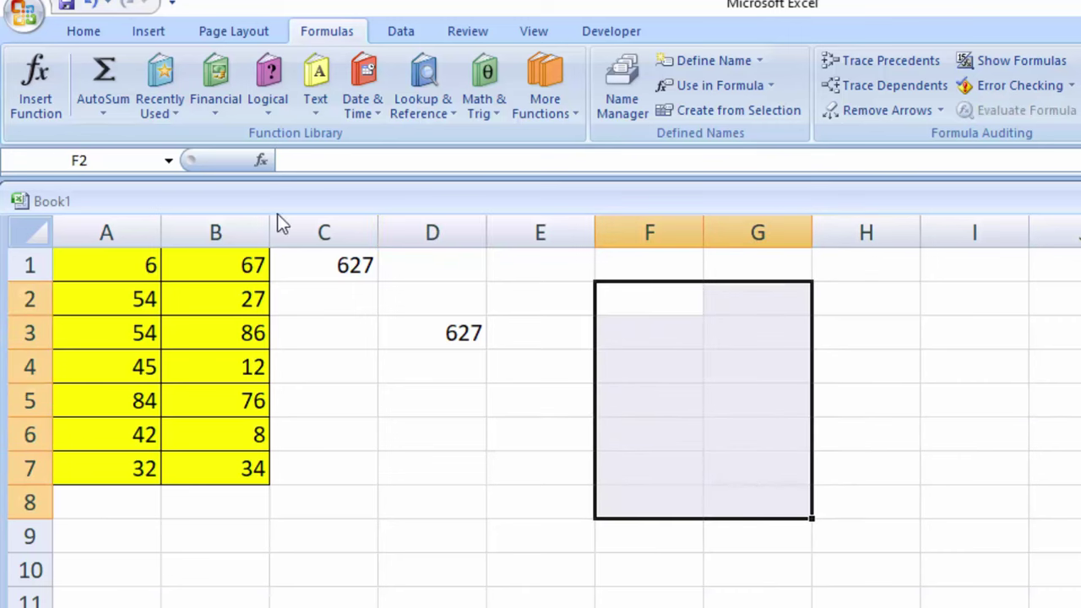
{"action": "left_click", "coordinate": [74, 27]}
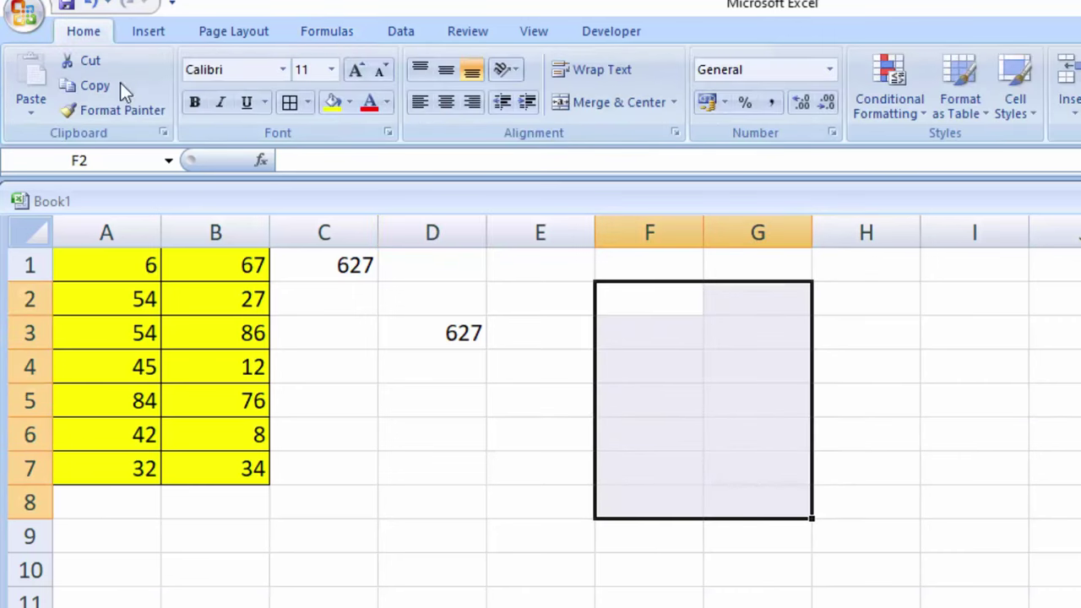
{"action": "left_click", "coordinate": [349, 103]}
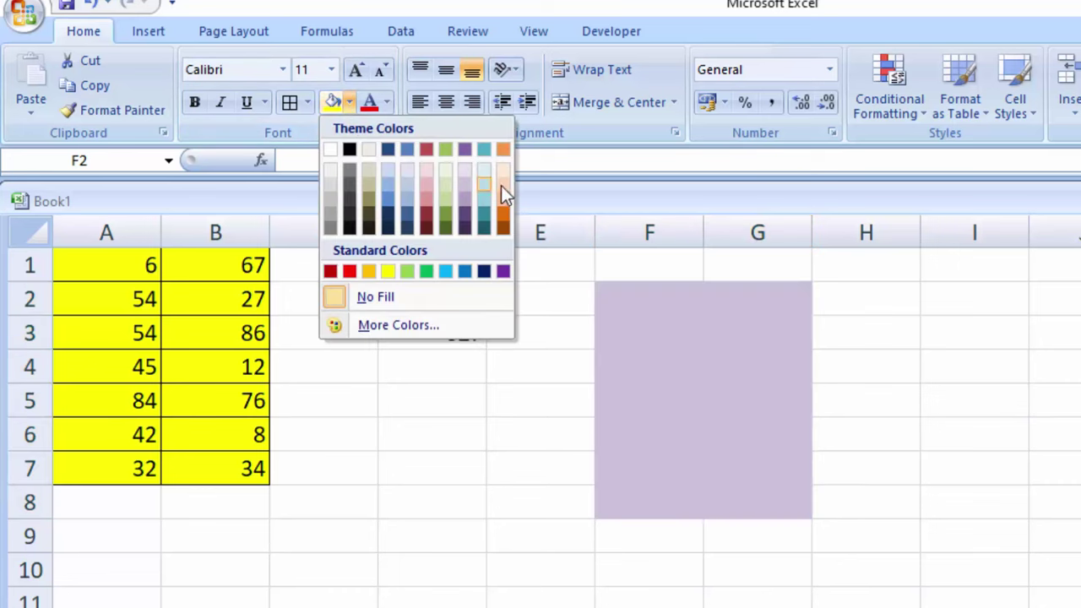
{"action": "left_click", "coordinate": [501, 199]}
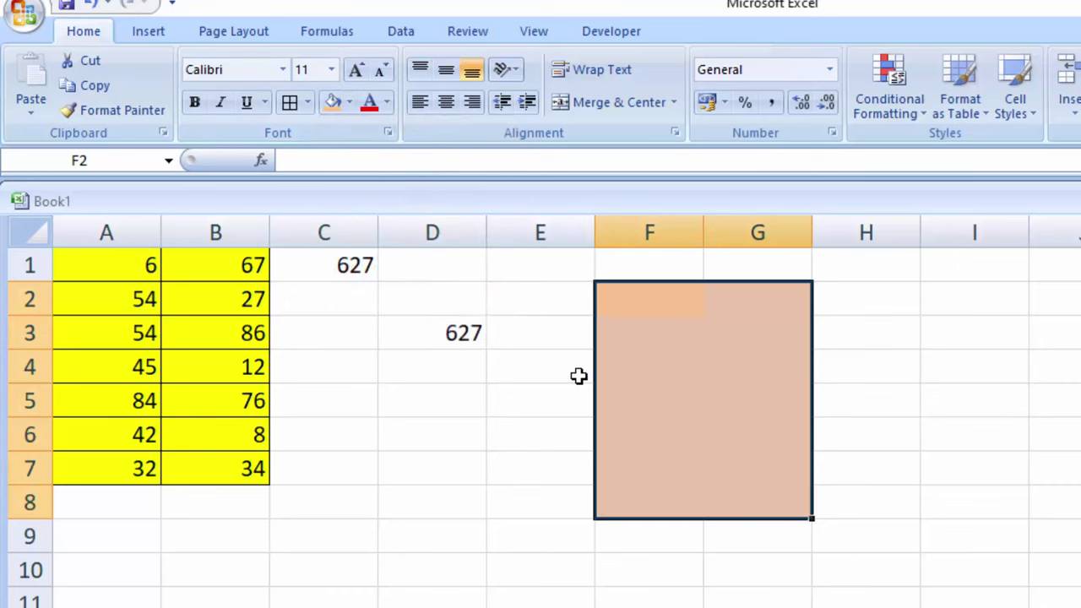
{"action": "key", "text": "alt"}
{"action": "key", "text": "h"}
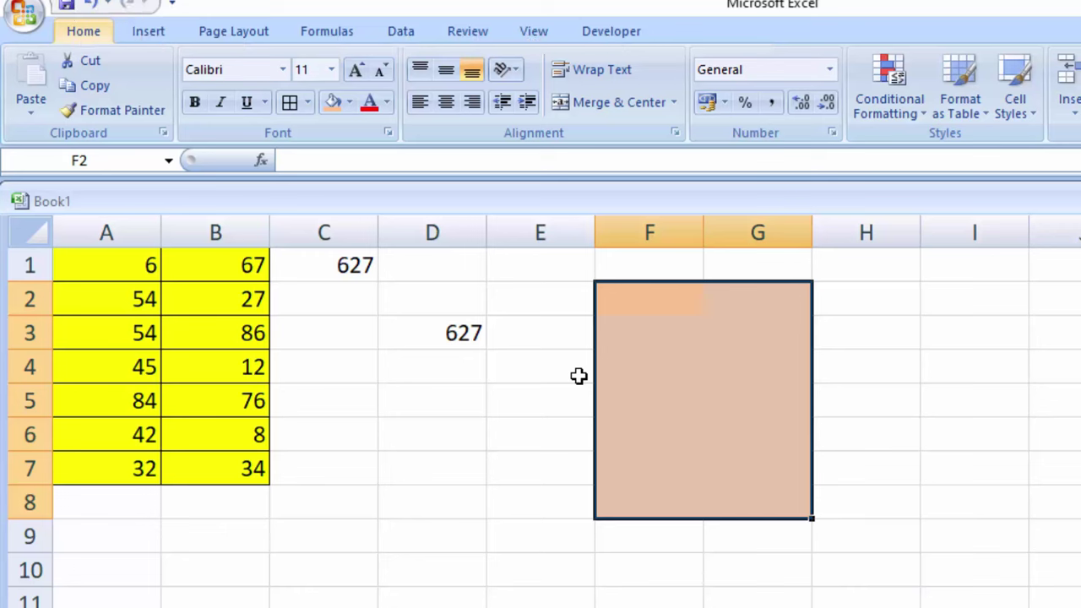
{"action": "key", "text": "b"}
{"action": "key", "text": "a"}
{"action": "left_click", "coordinate": [634, 311]}
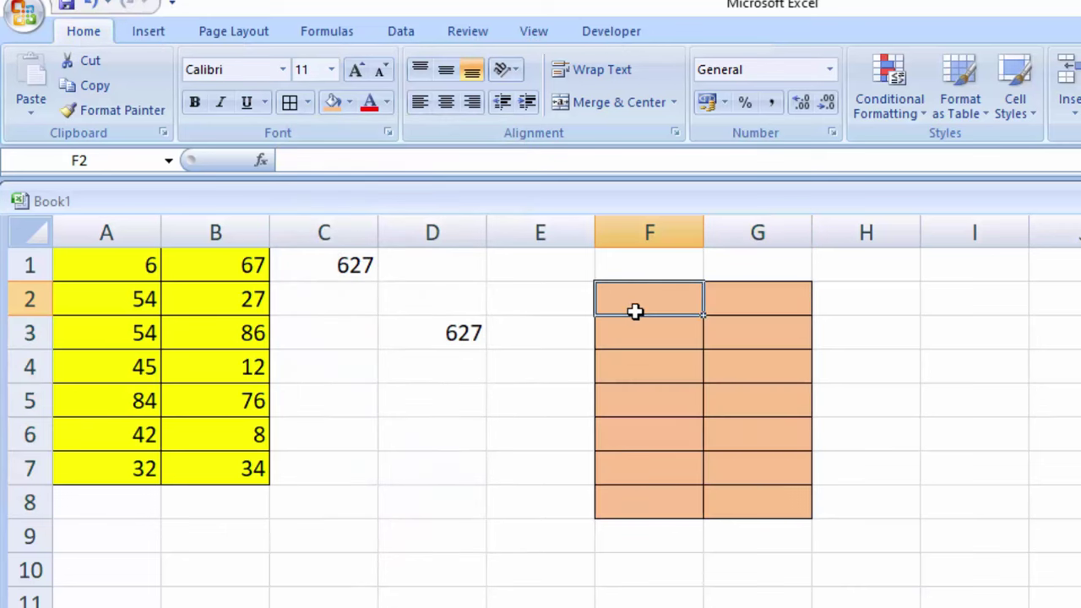
- Enter =RAND()*3 in F2 and copy it across F2:G8 to get random decimals from 0 to 3
{"action": "type", "text": "=ra"}
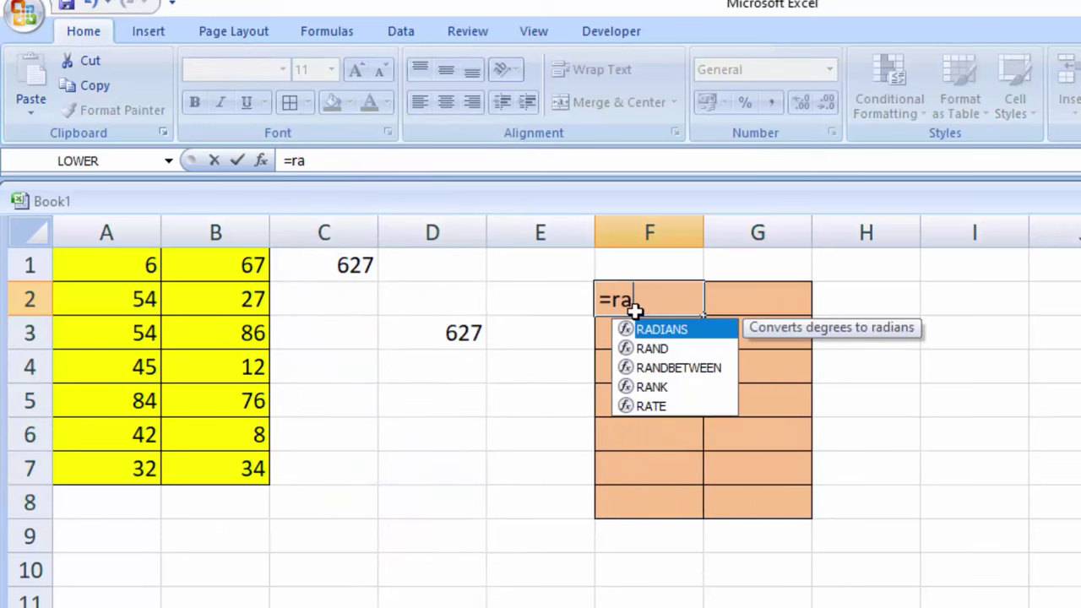
{"action": "key", "text": "BackSpace"}
{"action": "key", "text": "BackSpace"}
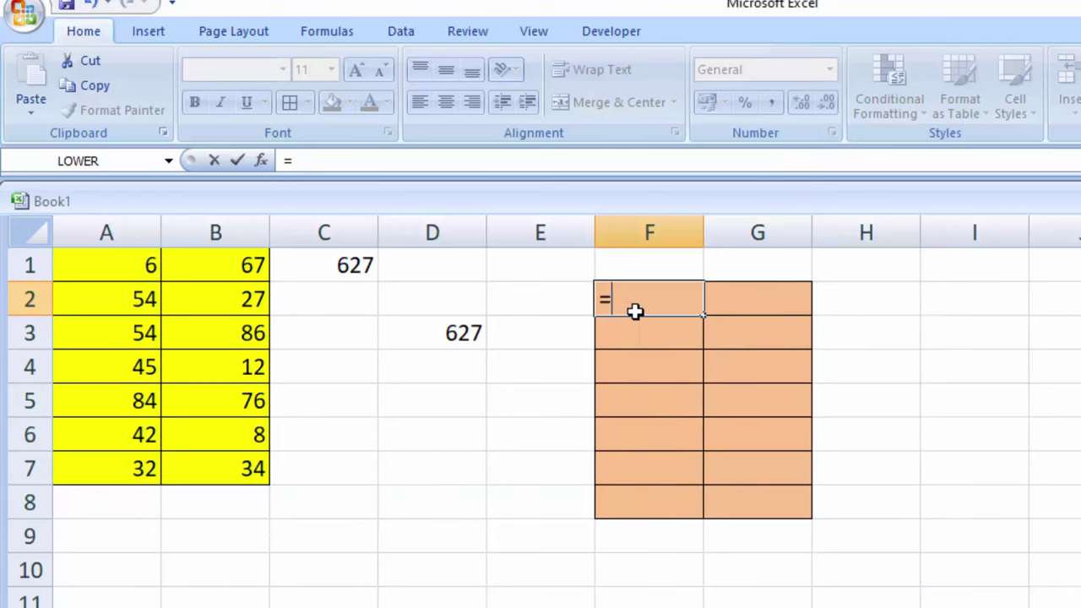
{"action": "type", "text": "r"}
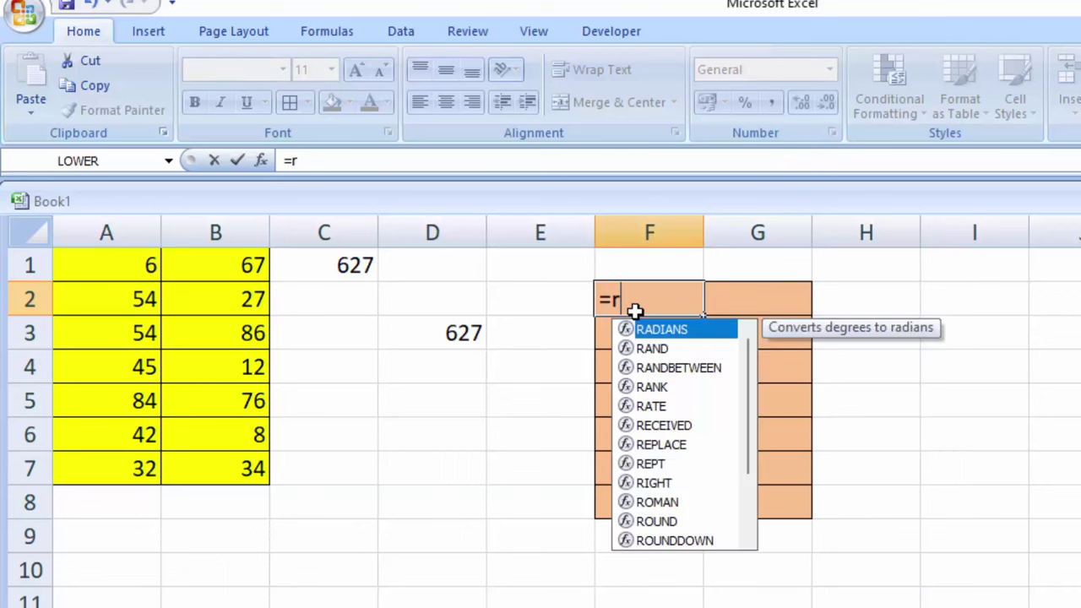
{"action": "type", "text": "and"}
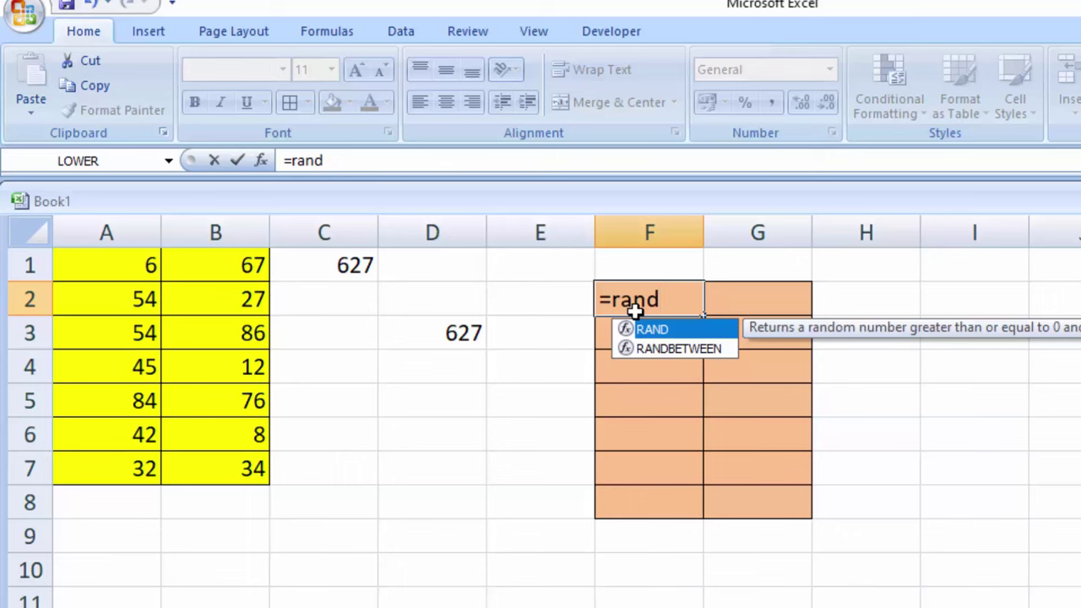
{"action": "type", "text": "()3"}
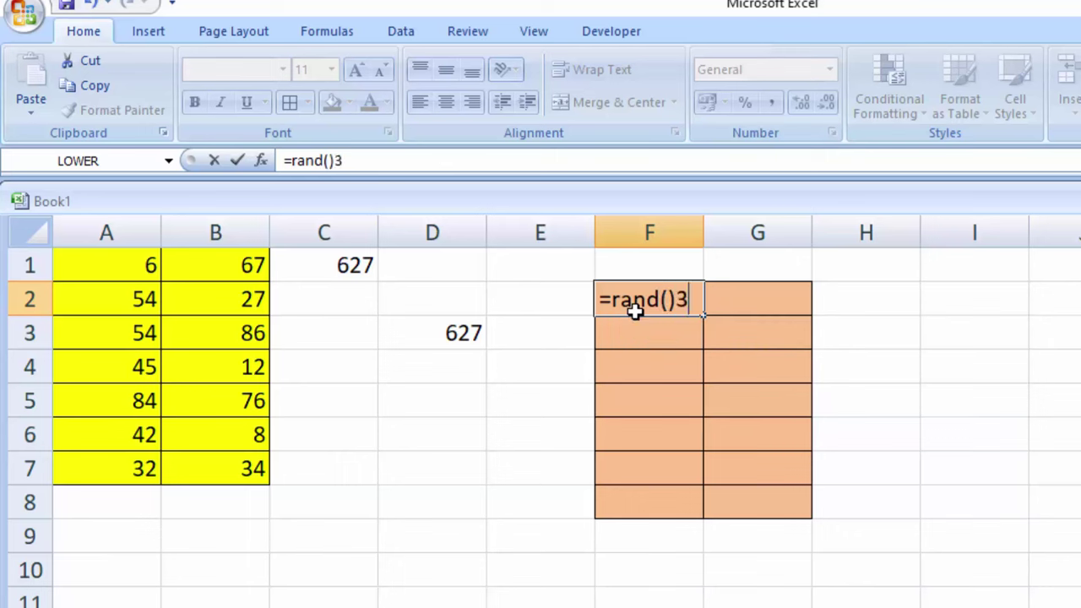
{"action": "key", "text": "Return"}
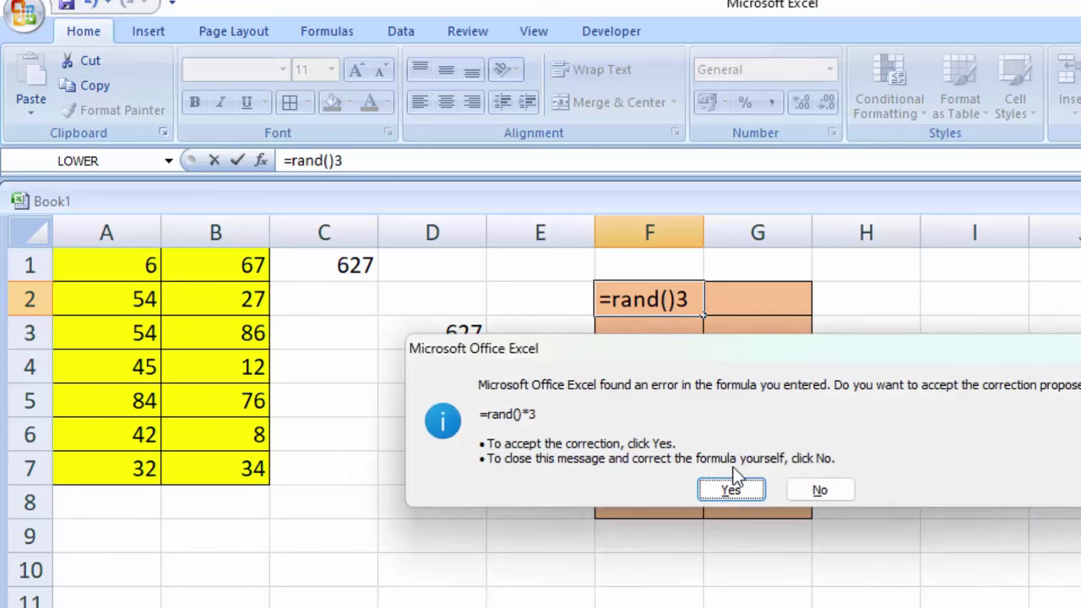
{"action": "left_click", "coordinate": [732, 490]}
{"action": "left_click", "coordinate": [634, 287]}
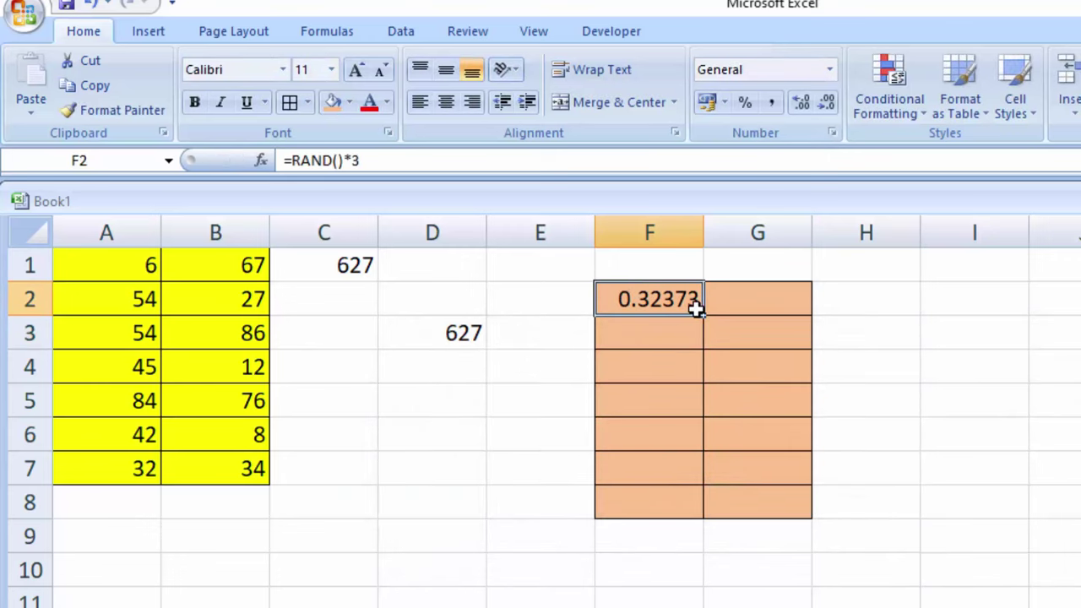
{"action": "left_click_drag", "start_coordinate": [706, 315], "coordinate": [692, 480]}
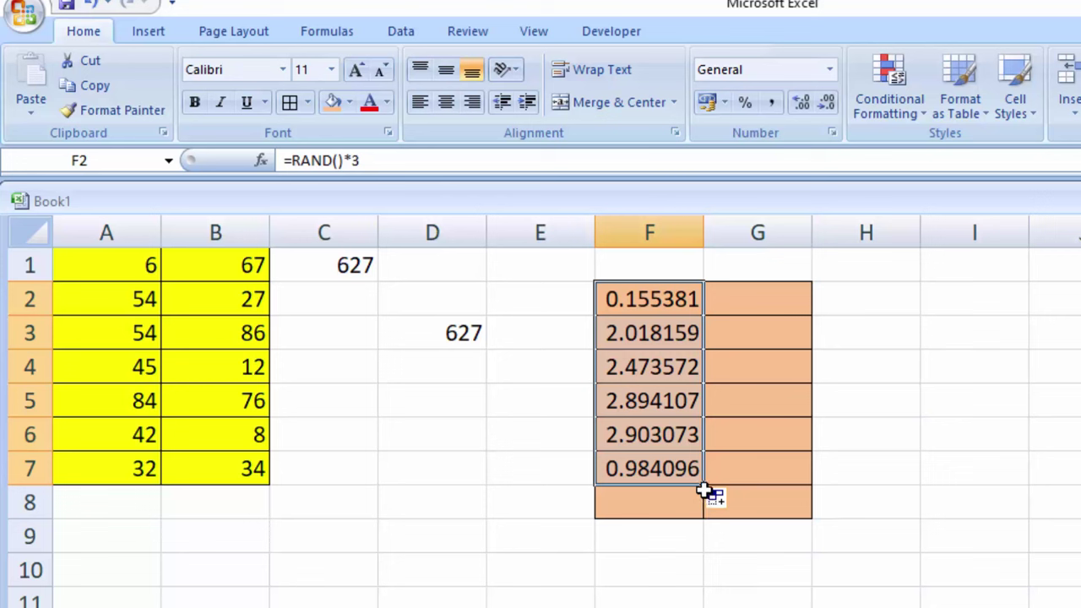
{"action": "mouse_move", "coordinate": [703, 498]}
{"action": "left_mouse_down"}
{"action": "mouse_move", "coordinate": [706, 510]}
{"action": "mouse_move", "coordinate": [762, 523]}
{"action": "mouse_move", "coordinate": [795, 512]}
{"action": "left_mouse_up"}
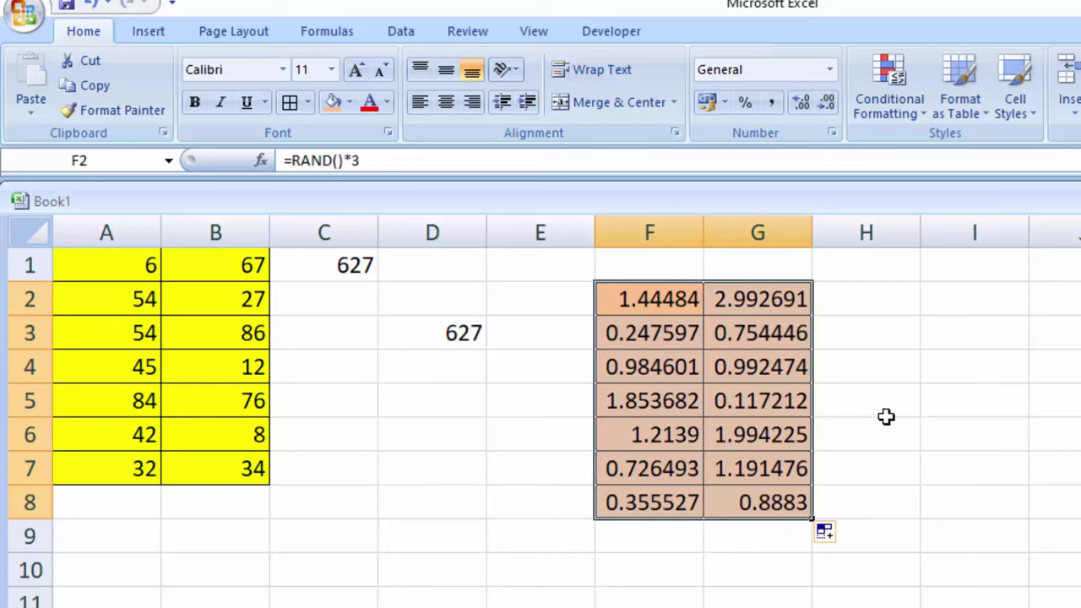
- Copy F2:G8 and paste it back over itself as values only
{"action": "right_click", "coordinate": [680, 357]}
{"action": "left_click", "coordinate": [728, 396]}
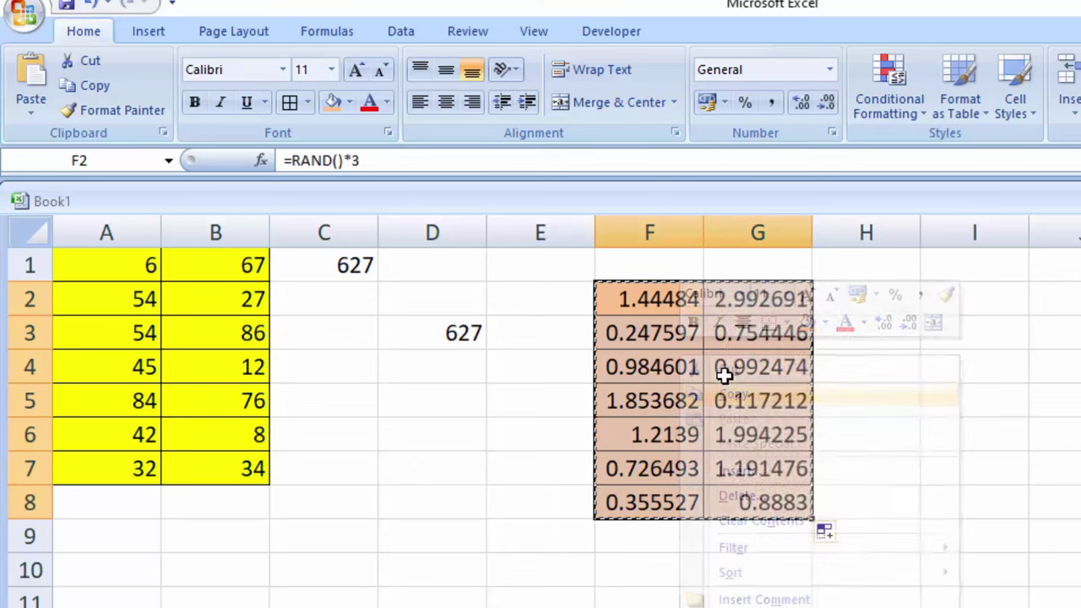
{"action": "right_click", "coordinate": [751, 375]}
{"action": "left_click", "coordinate": [764, 467]}
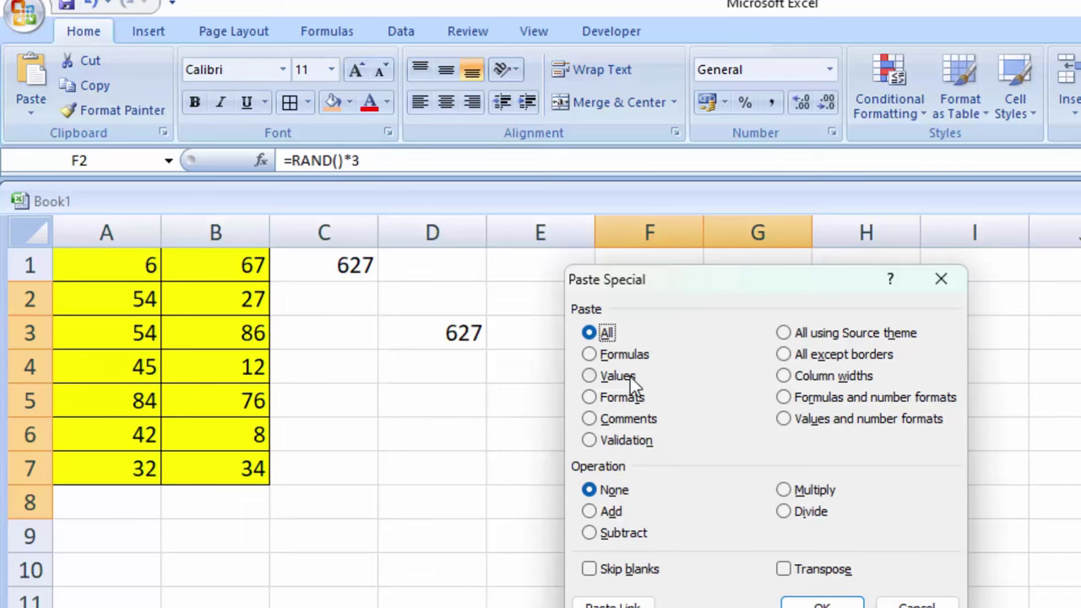
{"action": "left_click", "coordinate": [617, 376]}
{"action": "left_click", "coordinate": [821, 605]}
- Reselect the F2:G8 block of fixed numbers
{"action": "left_click", "coordinate": [893, 586]}
{"action": "left_click", "coordinate": [913, 557]}
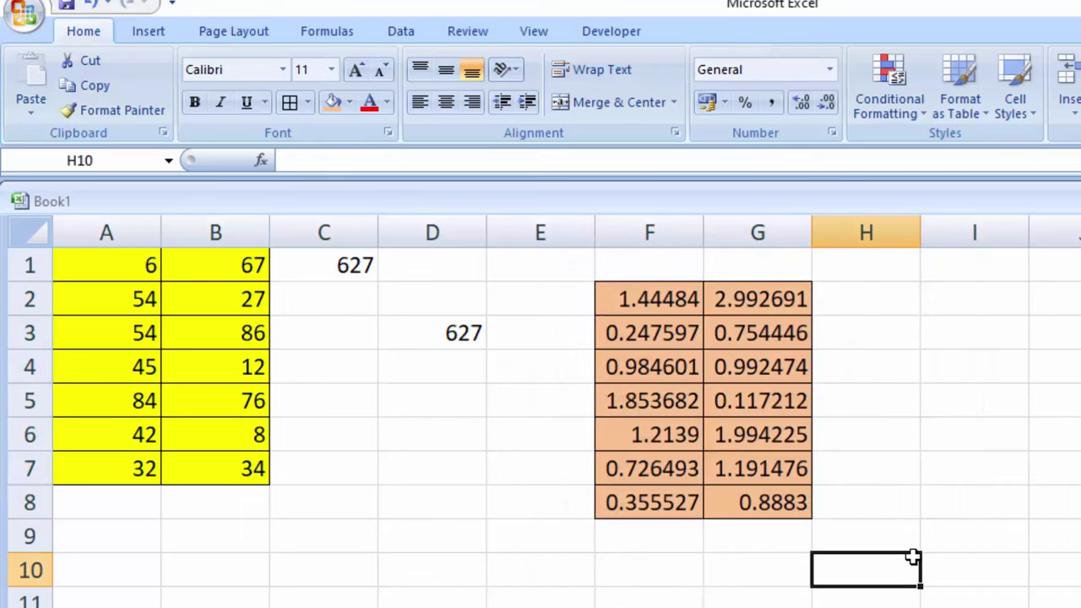
{"action": "left_click", "coordinate": [929, 333]}
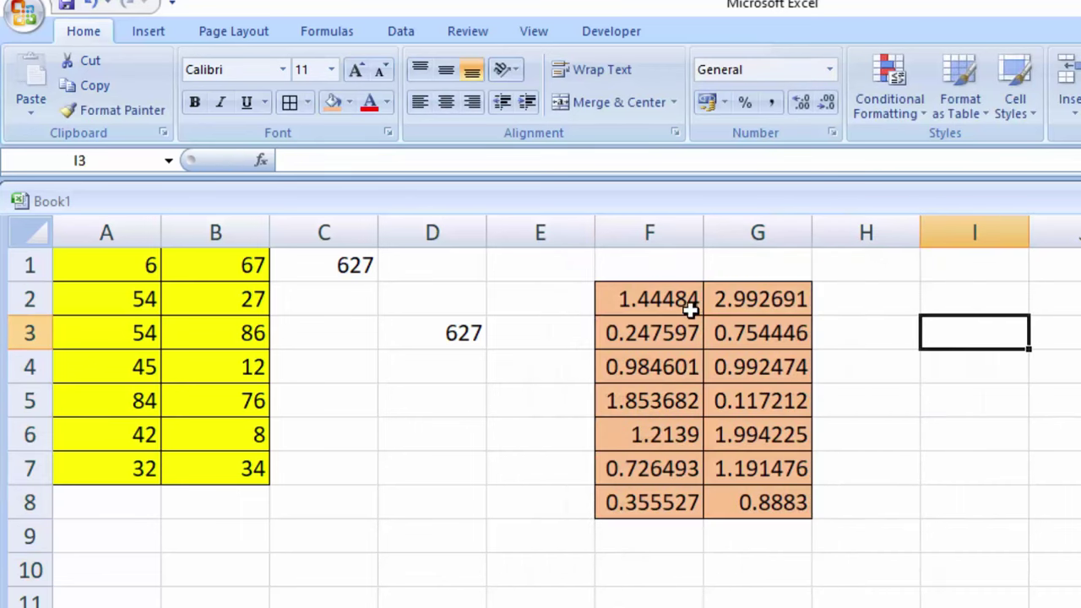
{"action": "left_click_drag", "start_coordinate": [691, 311], "coordinate": [754, 500]}
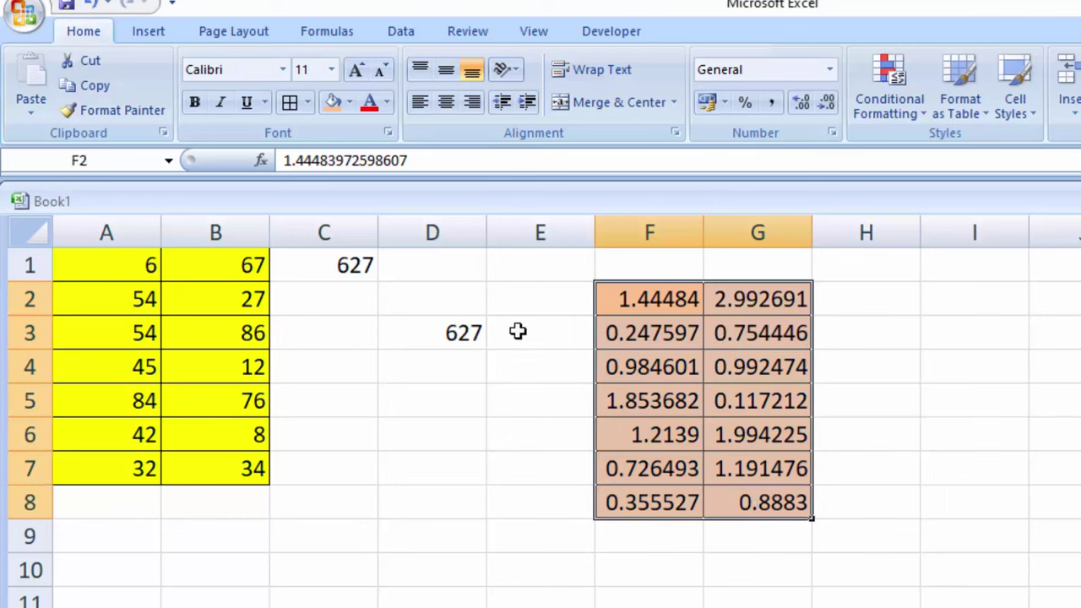
{"action": "left_click", "coordinate": [338, 38]}
- Define the name 'i' for the F2:G8 range
{"action": "left_click", "coordinate": [670, 60]}
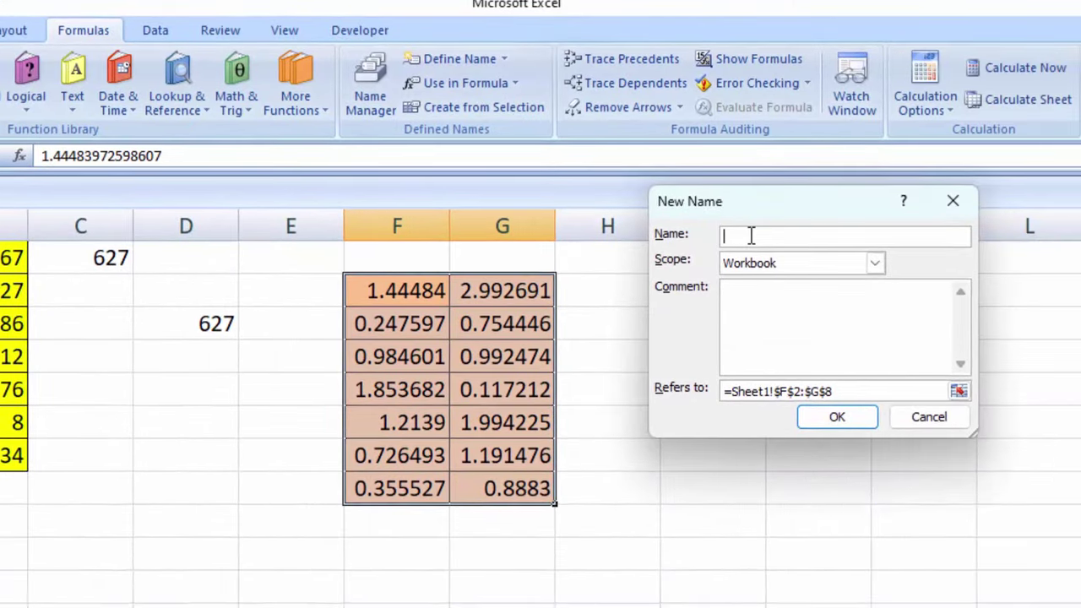
{"action": "type", "text": "vi"}
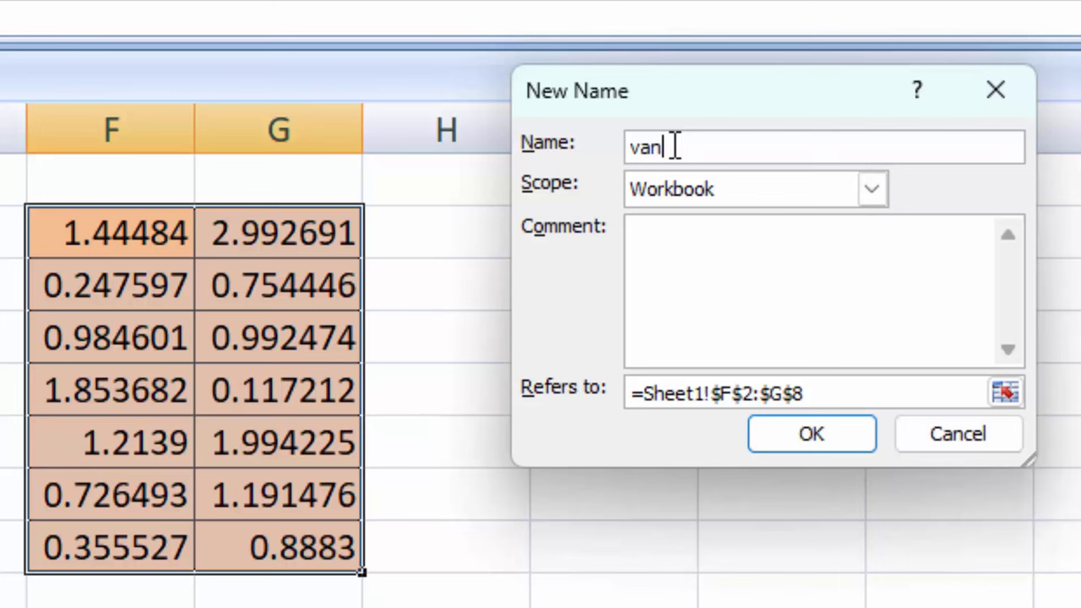
{"action": "key", "text": "Return"}
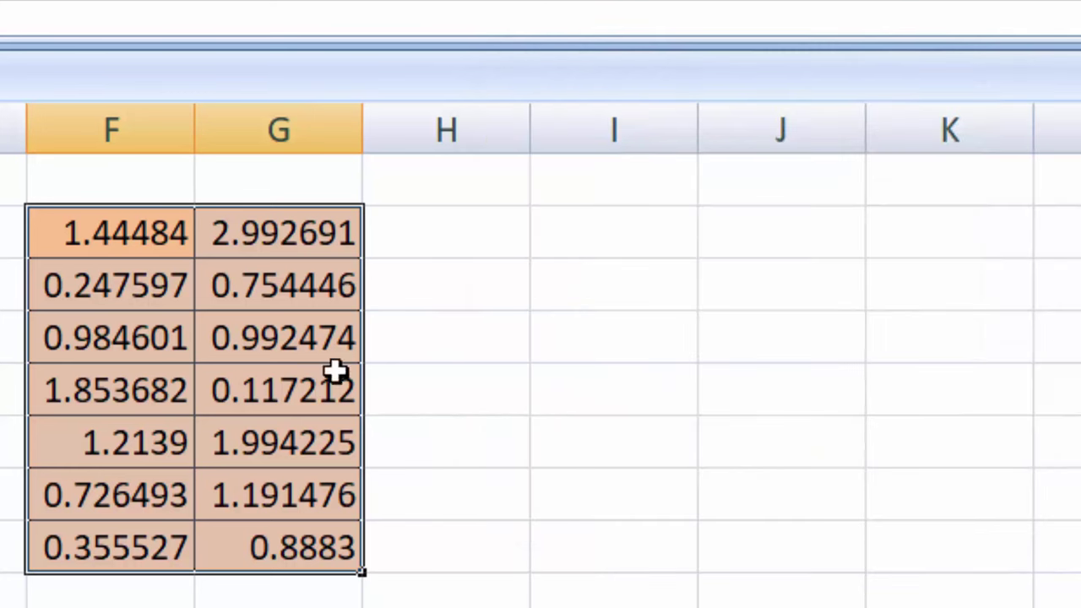
- Total the F2:G8 range with a SUM formula in H2, showing 15.75746
{"action": "left_click", "coordinate": [464, 236]}
{"action": "type", "text": "="}
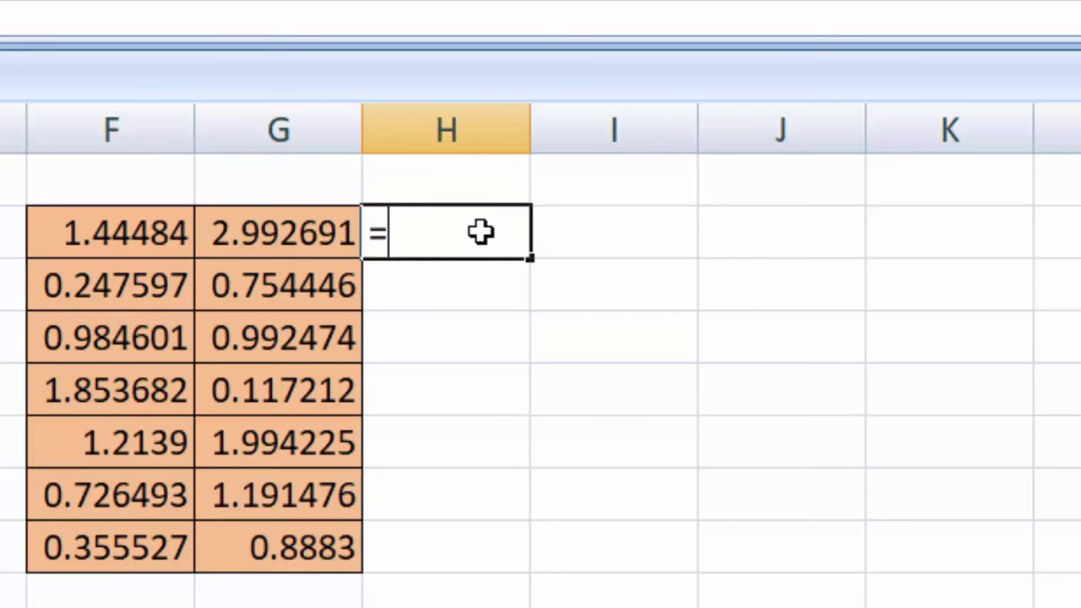
{"action": "type", "text": "sum"}
{"action": "key", "text": "Tab"}
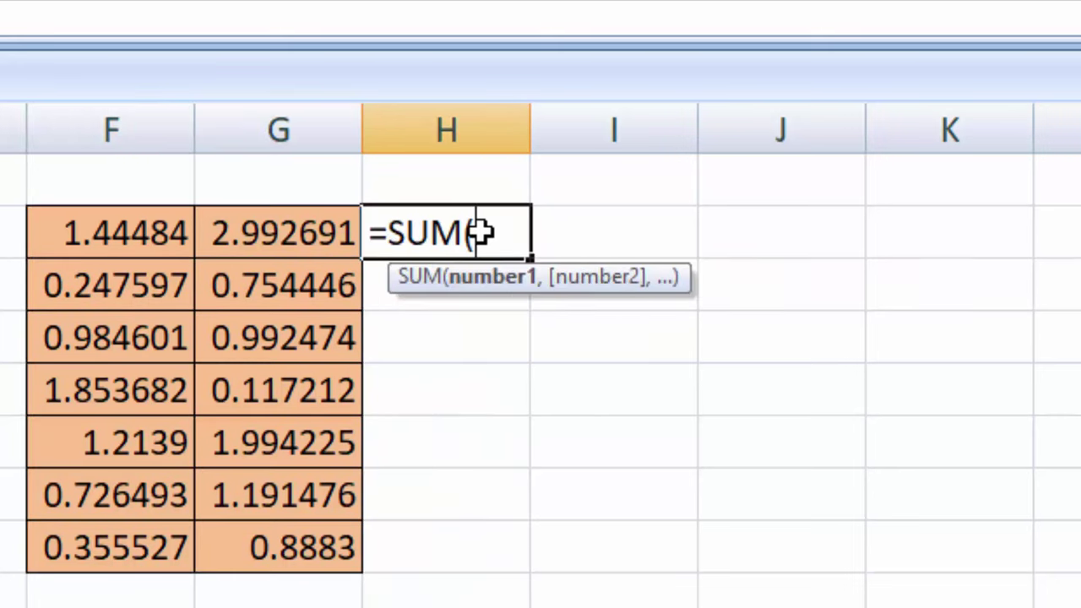
{"action": "left_click_drag", "start_coordinate": [73, 234], "coordinate": [290, 532]}
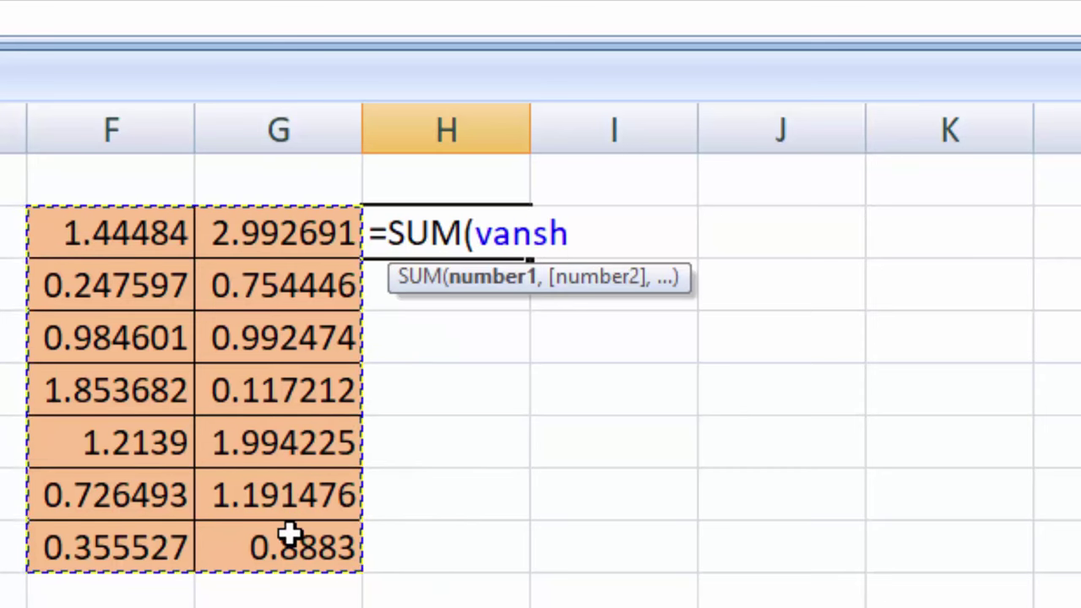
{"action": "type", "text": ")"}
{"action": "key", "text": "Return"}
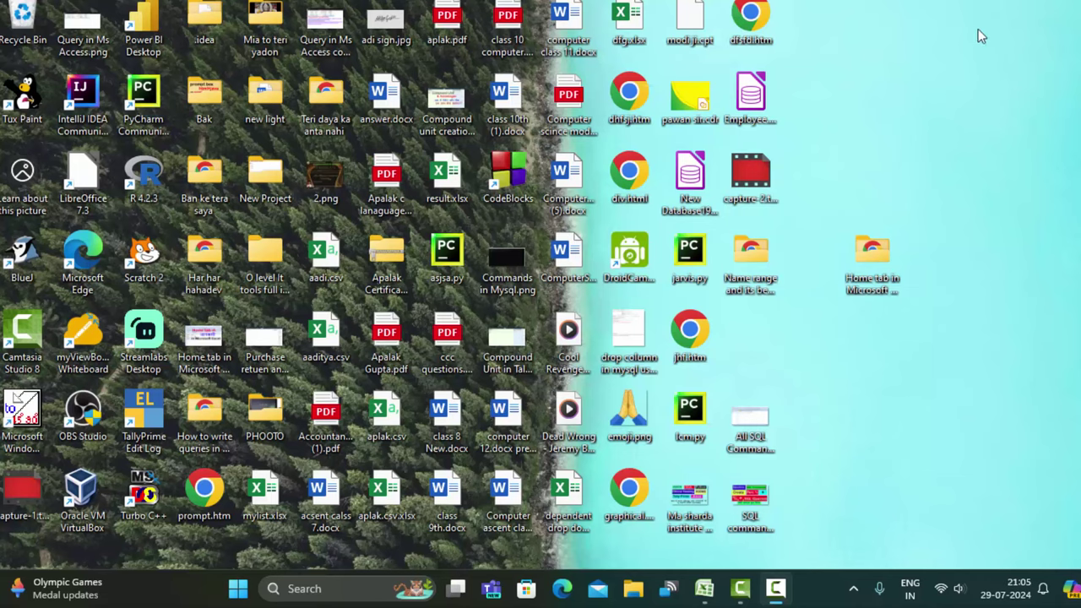
- Refresh the Windows desktop, then bring back Excel with a blank Book1 workbook
{"action": "right_click", "coordinate": [966, 144]}
{"action": "left_click", "coordinate": [929, 105]}
{"action": "left_click", "coordinate": [708, 591]}
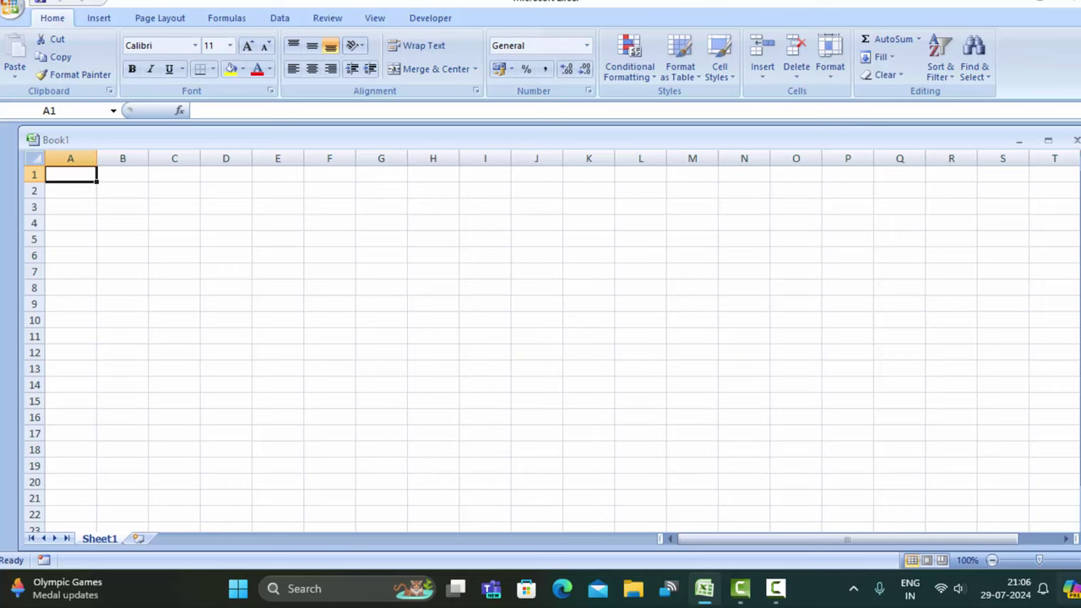
- Select the range D1:E11
{"action": "scroll", "coordinate": [549, 338], "scroll_direction": "up", "scroll_amount": 2}
{"action": "scroll", "coordinate": [549, 338], "scroll_direction": "up", "scroll_amount": 1}
{"action": "scroll", "coordinate": [549, 338], "scroll_direction": "up", "scroll_amount": 1}
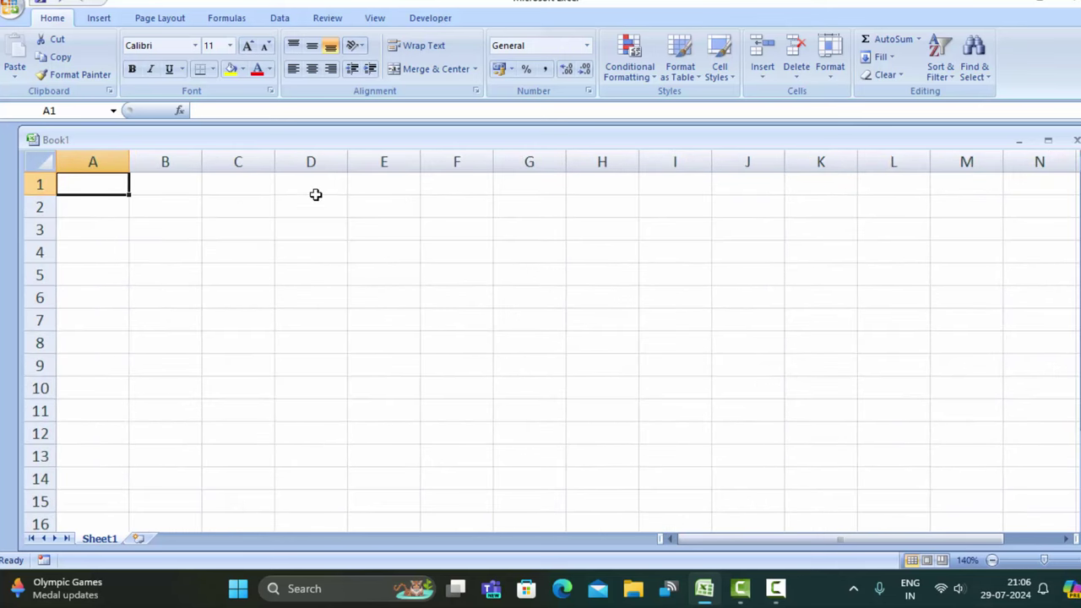
{"action": "left_click_drag", "start_coordinate": [317, 183], "coordinate": [392, 398]}
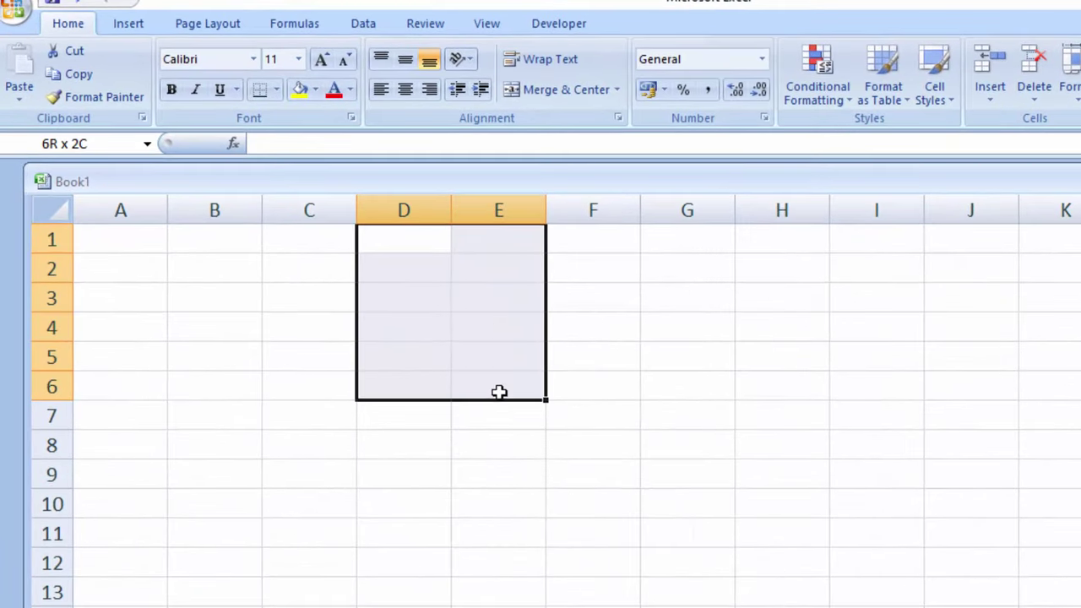
{"action": "left_click_drag", "start_coordinate": [509, 520], "coordinate": [509, 523]}
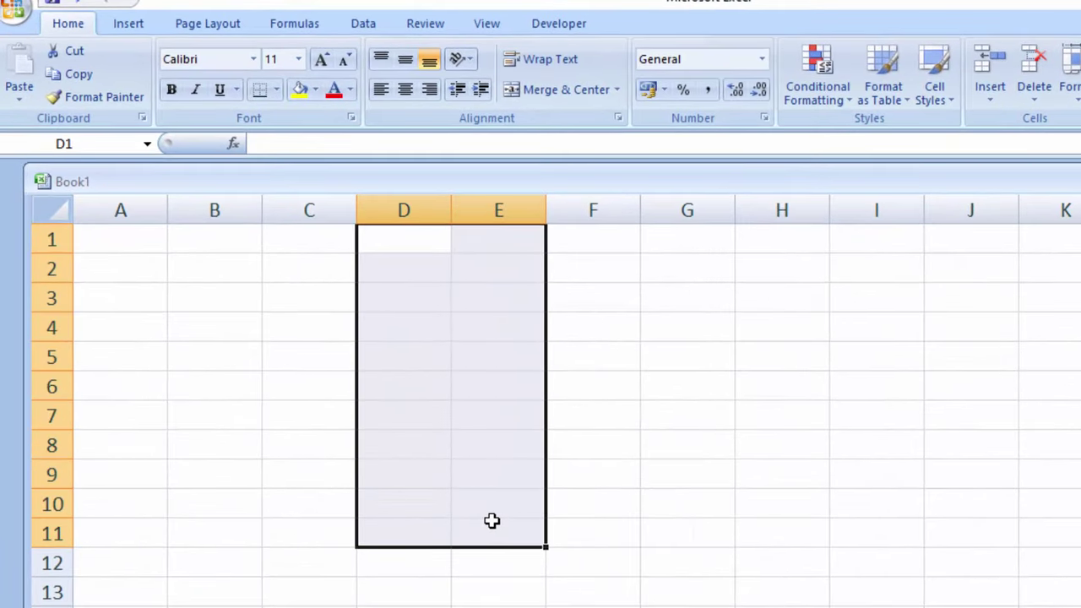
- Fill D1:E11 with a light orange colour
{"action": "left_click", "coordinate": [313, 28]}
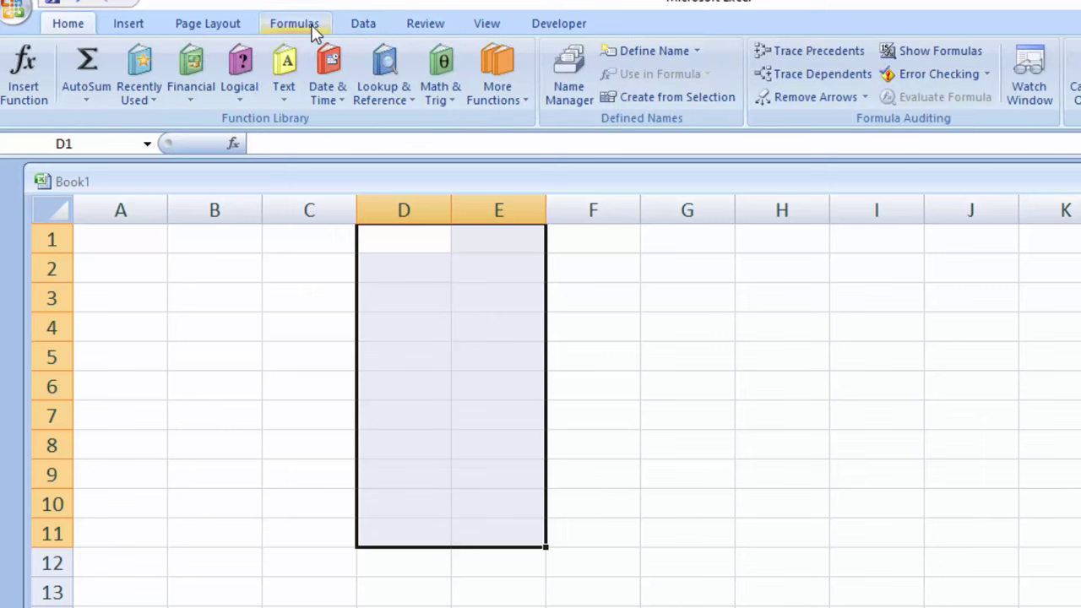
{"action": "left_click", "coordinate": [314, 30]}
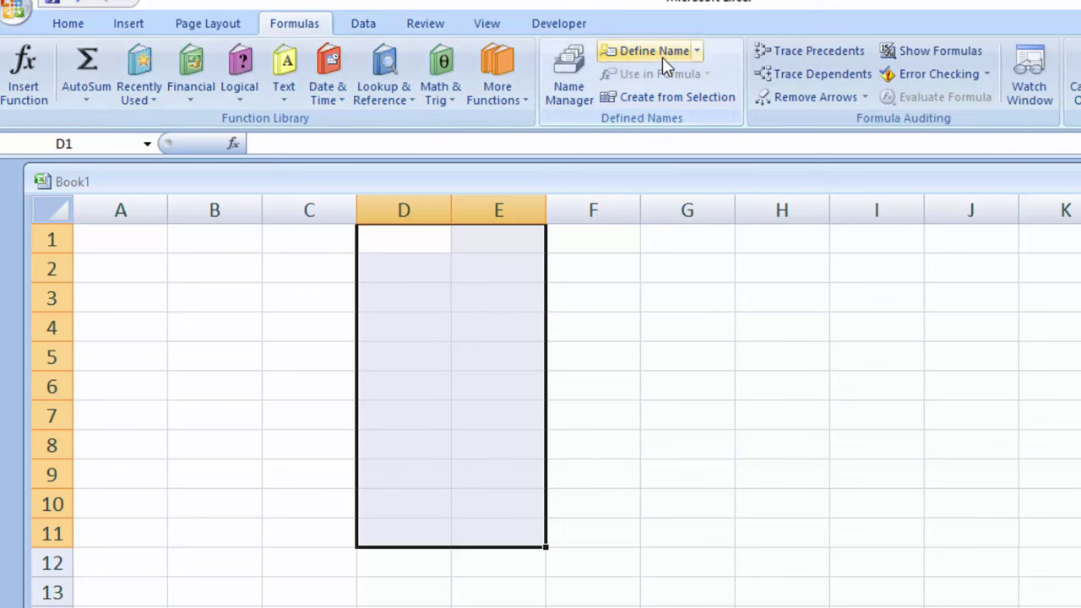
{"action": "left_click", "coordinate": [662, 58]}
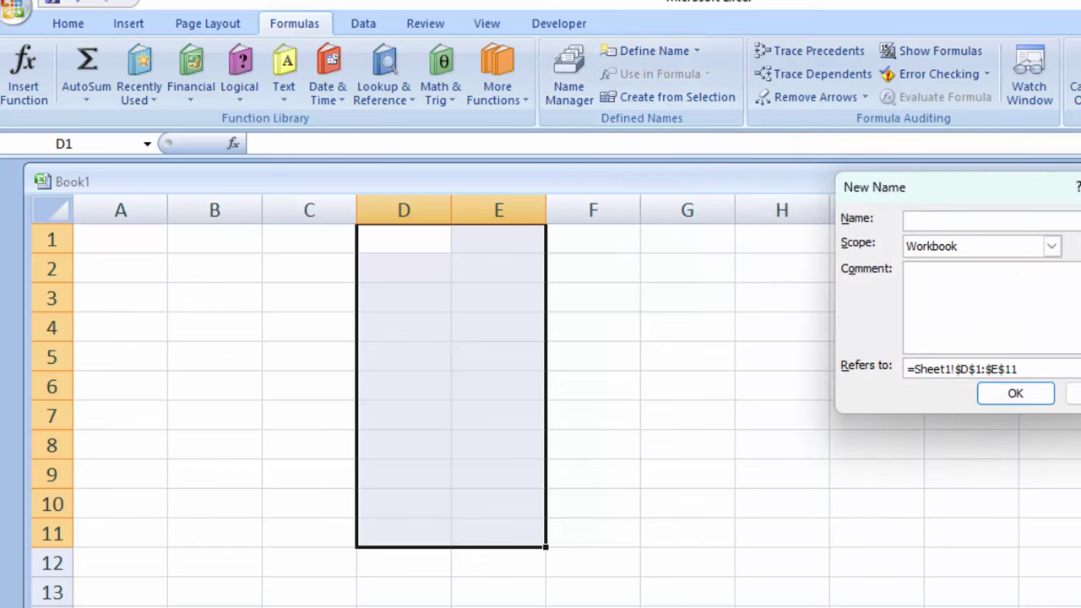
{"action": "key", "text": "Escape"}
{"action": "left_click", "coordinate": [68, 24]}
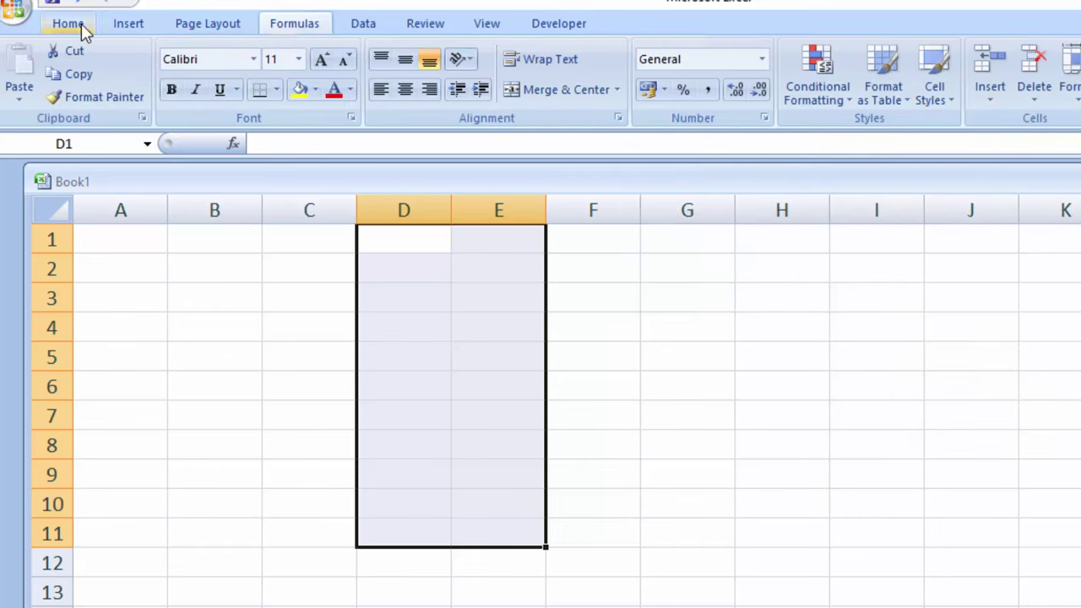
{"action": "left_click", "coordinate": [316, 91]}
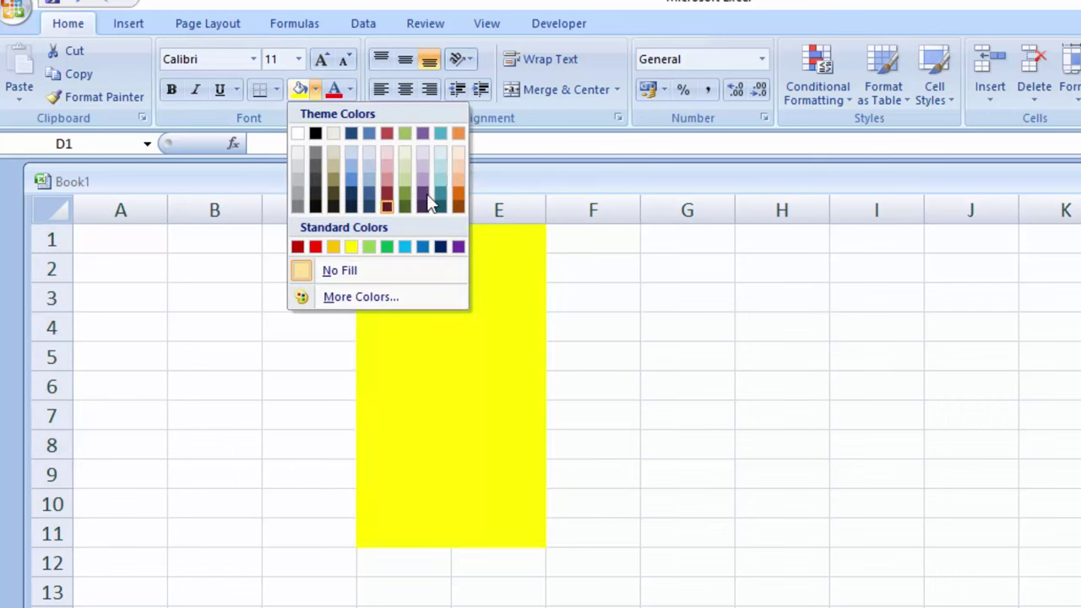
{"action": "left_click", "coordinate": [456, 167]}
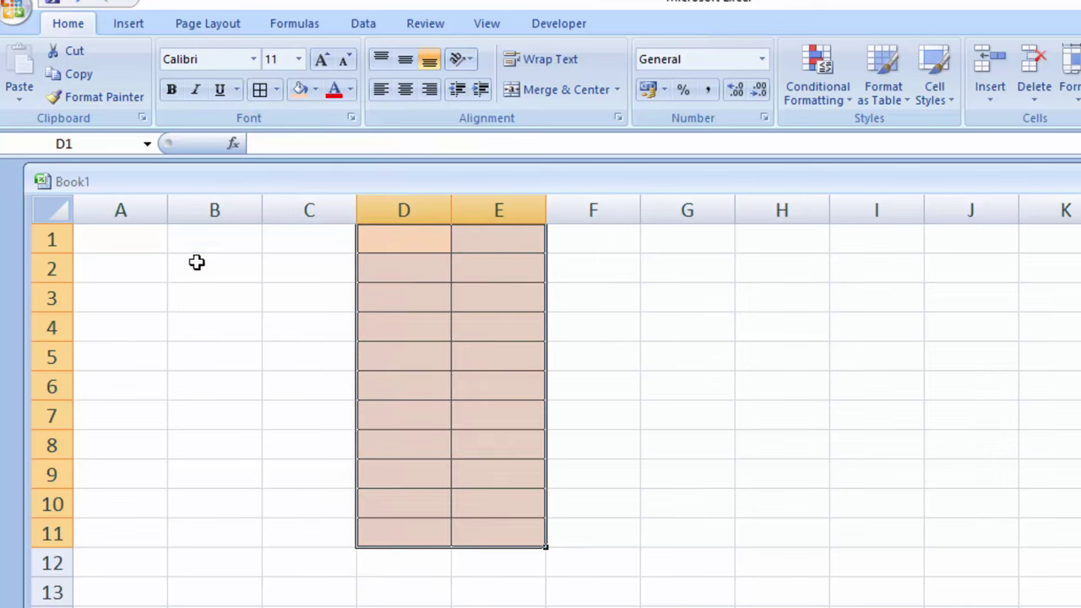
- Name the D1:E11 range 'addition' with Define Name
{"action": "left_click", "coordinate": [304, 26]}
{"action": "left_click", "coordinate": [654, 55]}
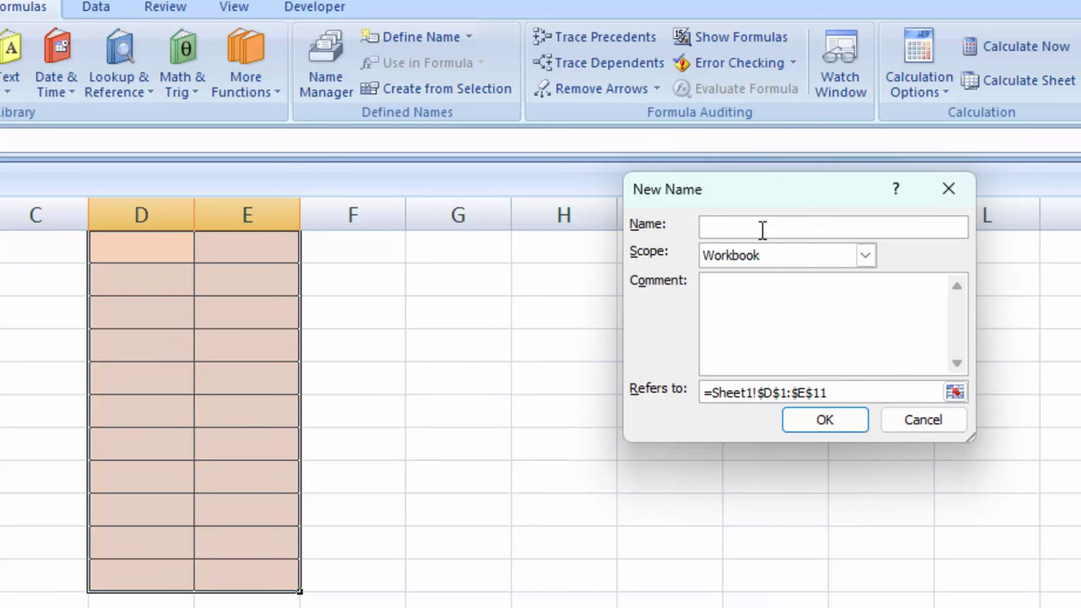
{"action": "type", "text": "add"}
{"action": "type", "text": "ition"}
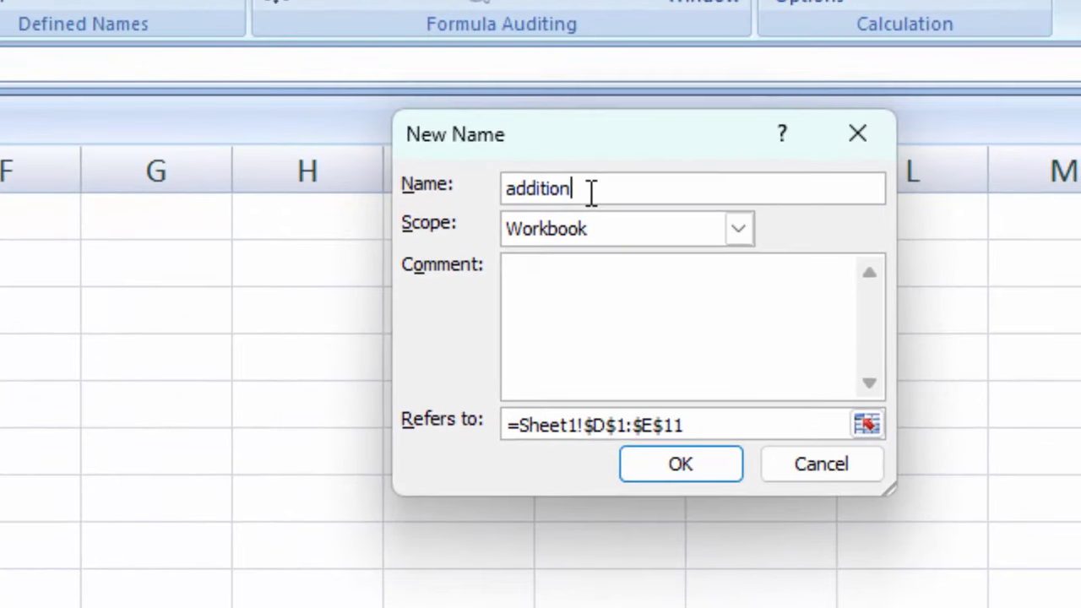
{"action": "key", "text": "Return"}
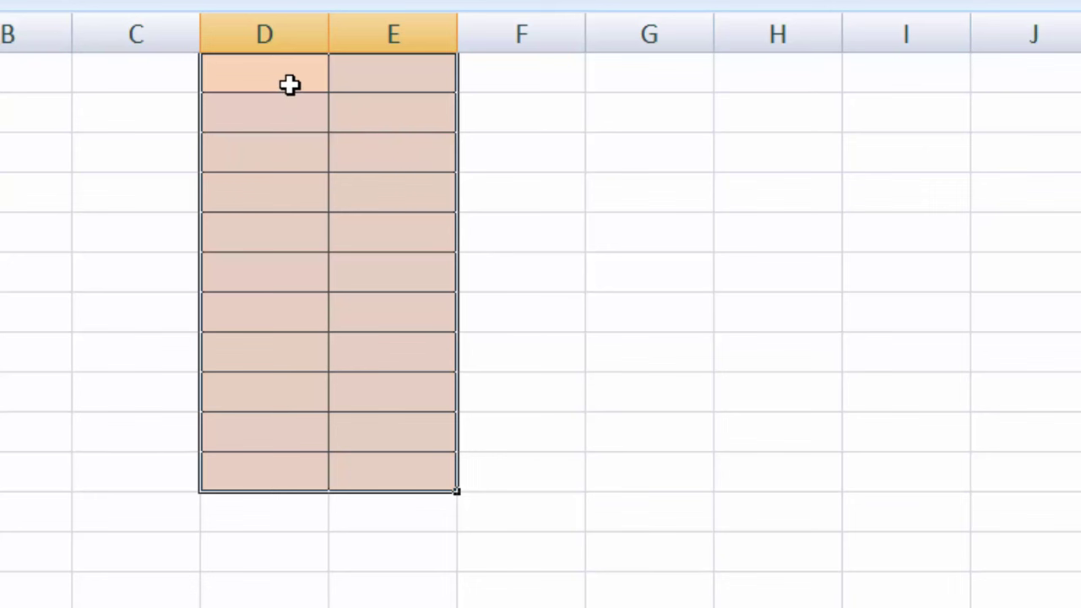
- Enter =RANDBETWEEN(5,90) into every cell of D1:E11 at once
{"action": "type", "text": "="}
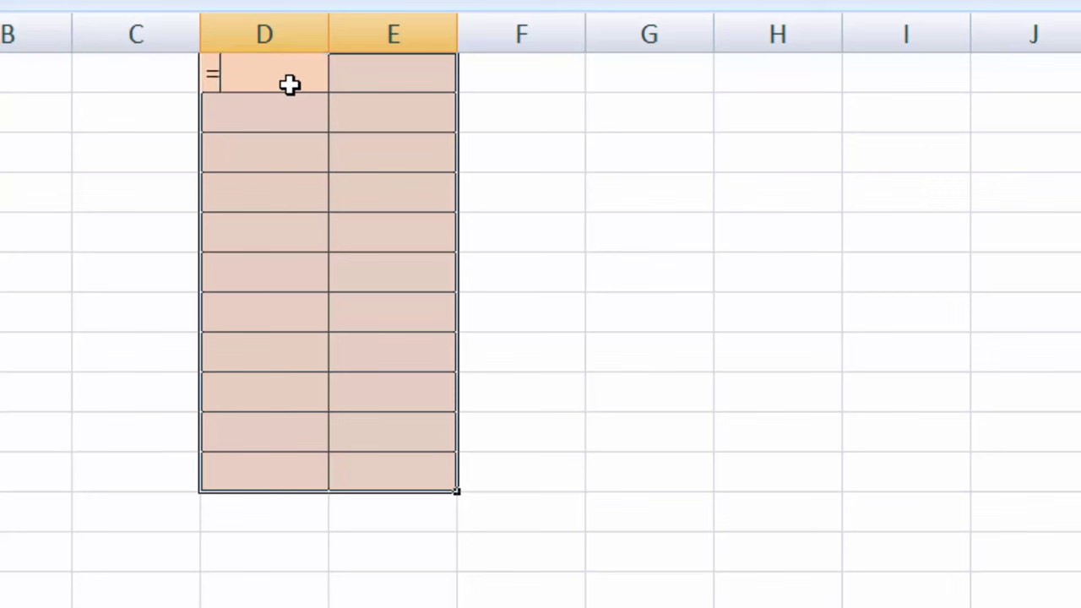
{"action": "type", "text": "ra"}
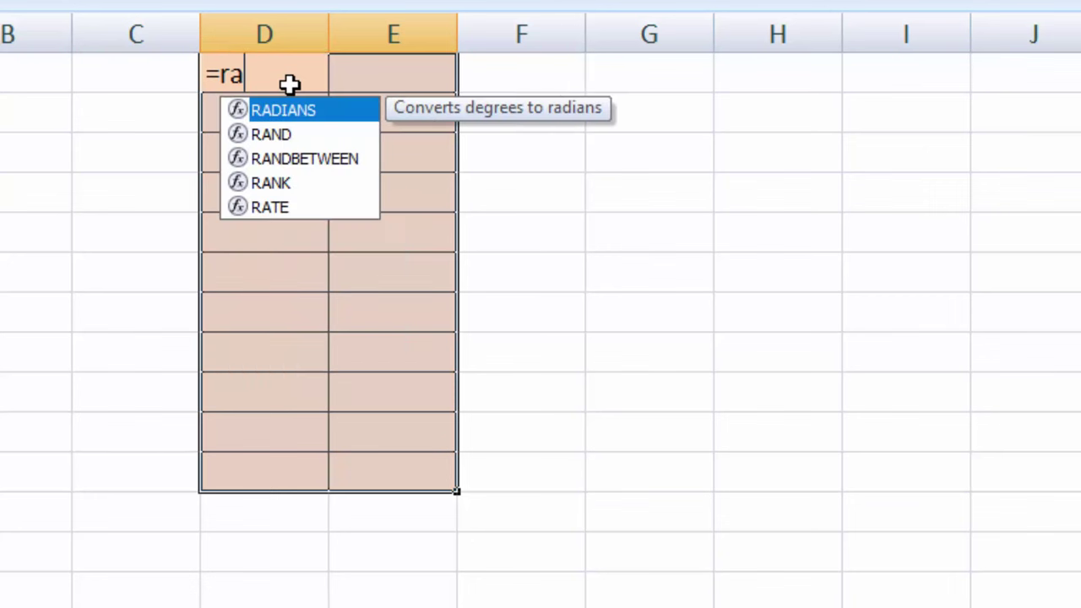
{"action": "type", "text": "nd"}
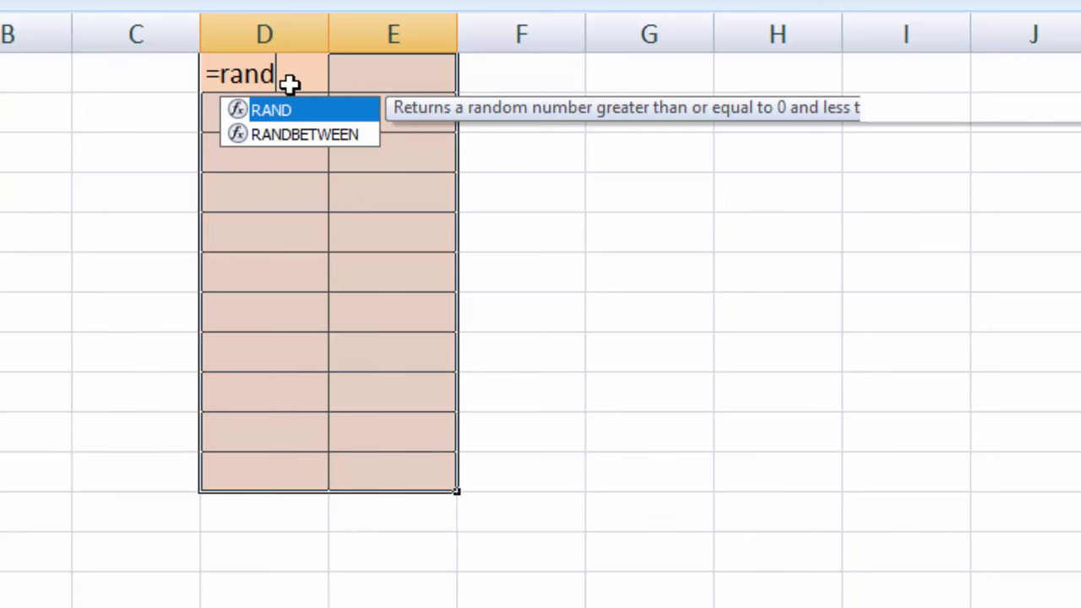
{"action": "key", "text": "Down"}
{"action": "key", "text": "Tab"}
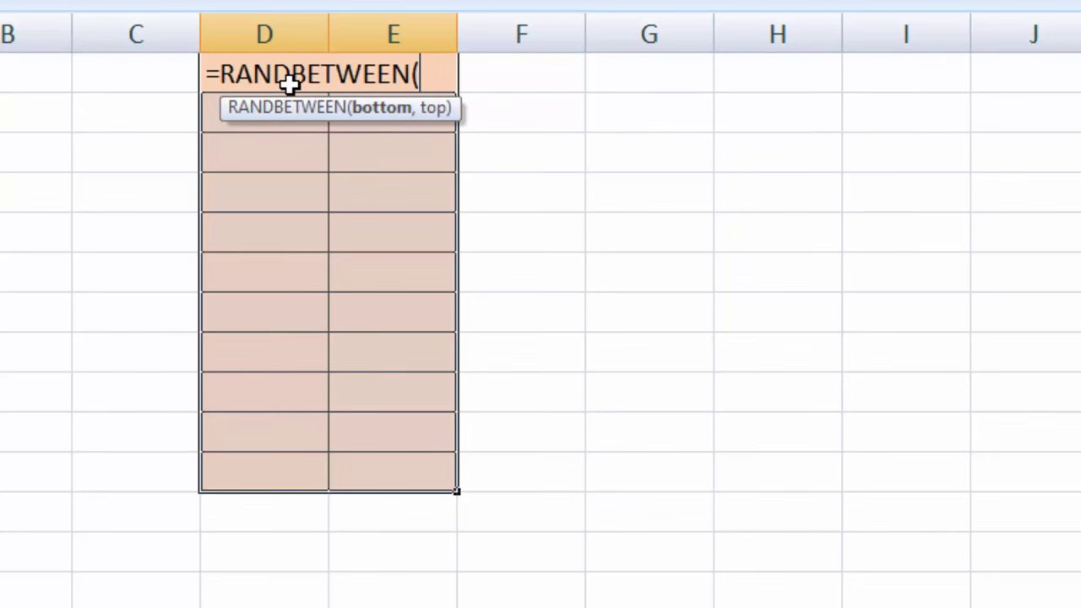
{"action": "type", "text": "5,9"}
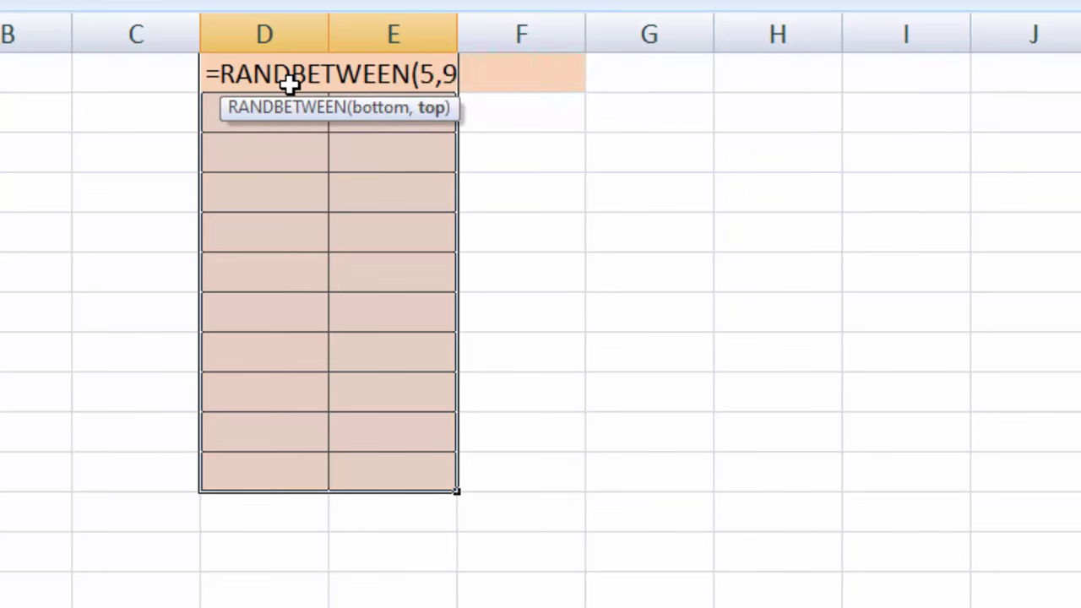
{"action": "type", "text": "0)"}
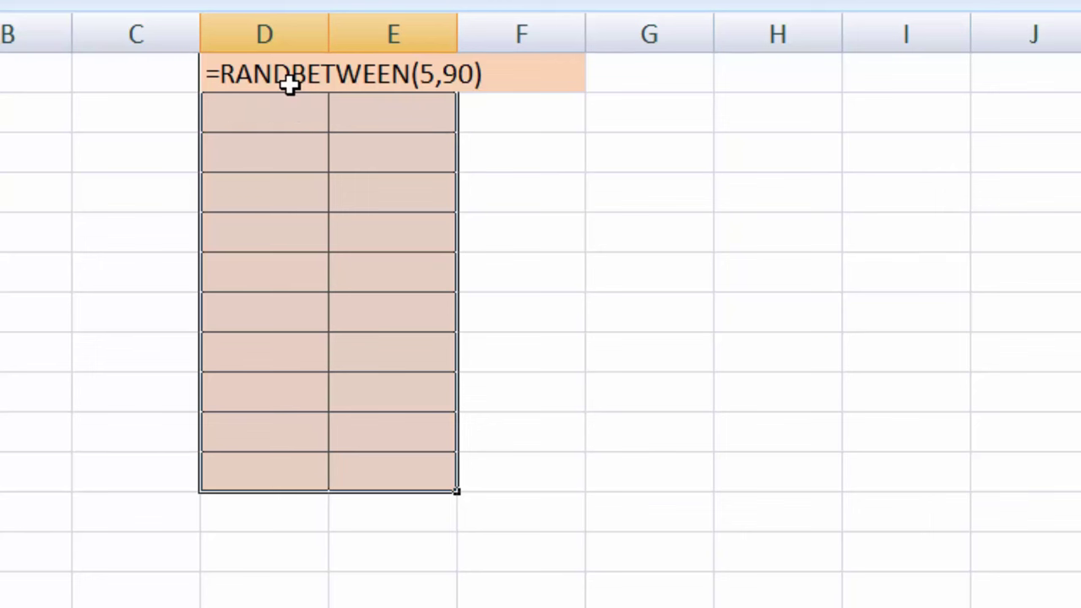
{"action": "key", "text": "ctrl+Return"}
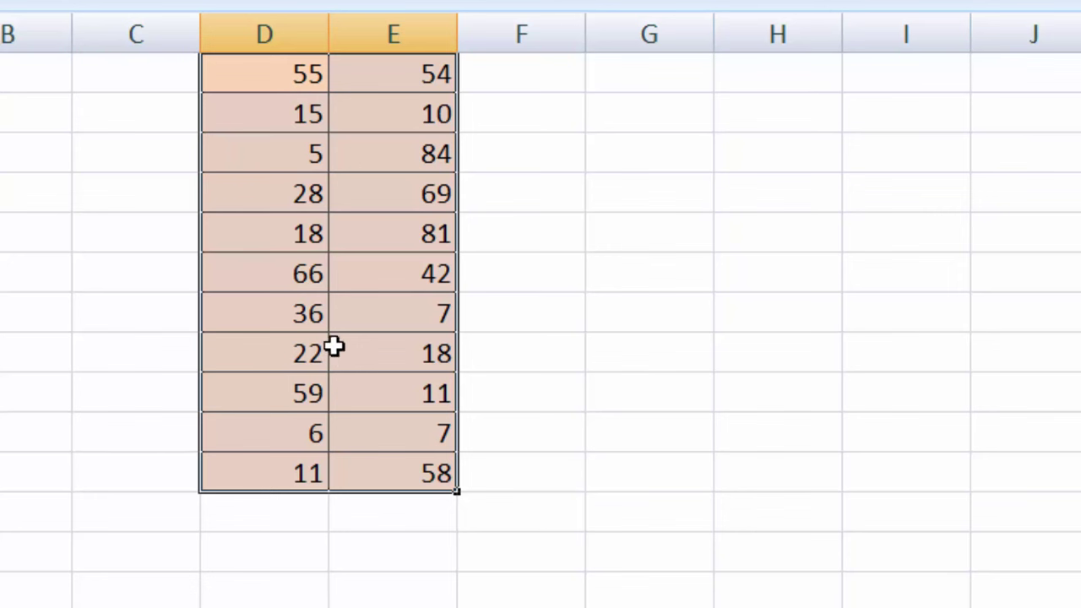
- Copy D1:E11 and paste it back as values only to freeze the numbers
{"action": "right_click", "coordinate": [366, 194]}
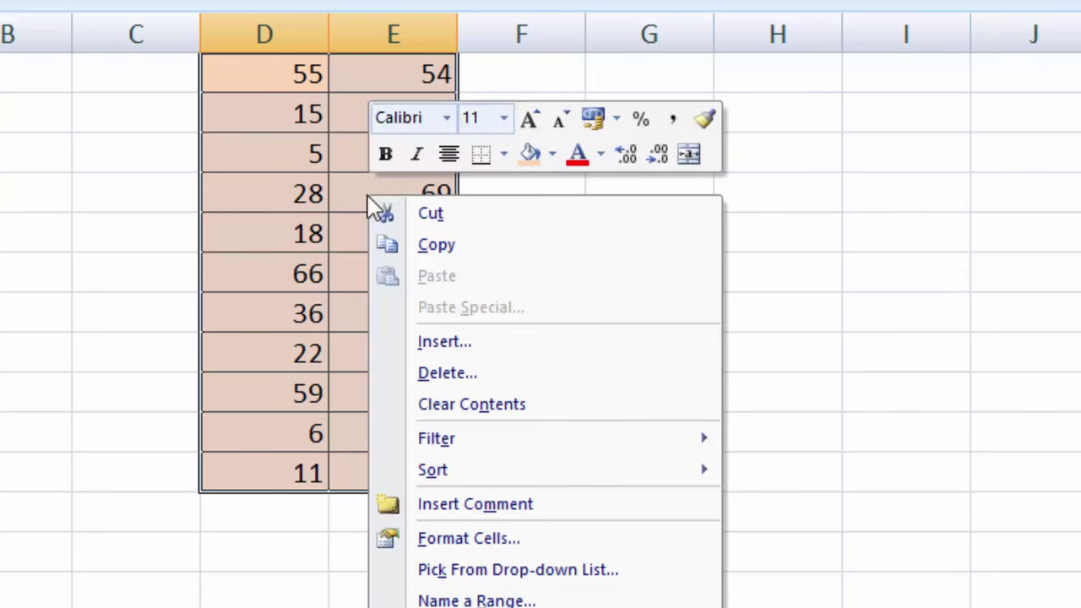
{"action": "left_click", "coordinate": [399, 239]}
{"action": "right_click", "coordinate": [399, 240]}
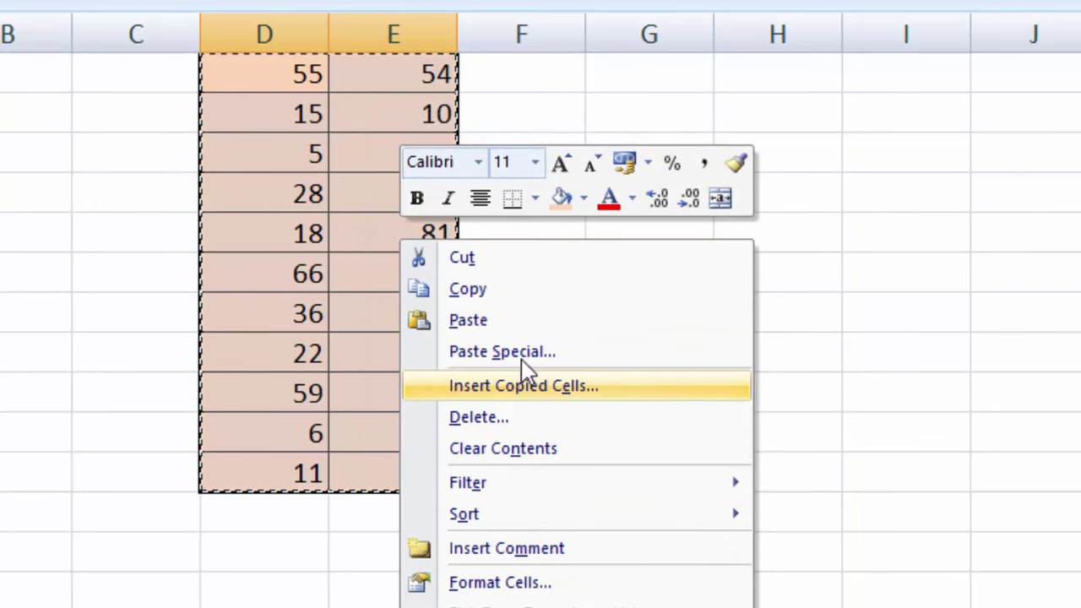
{"action": "left_click", "coordinate": [523, 353]}
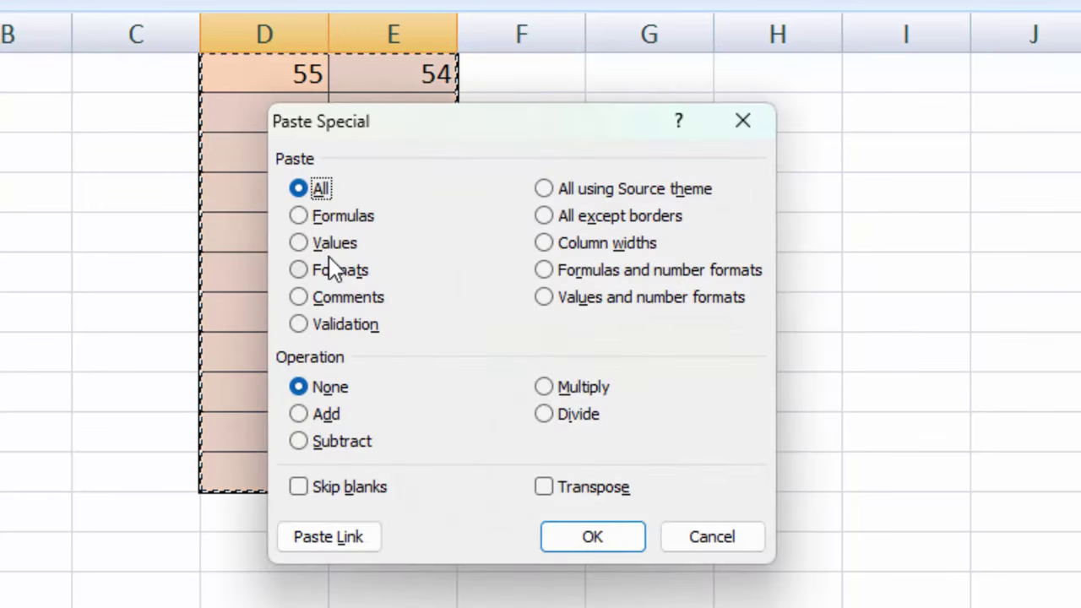
{"action": "left_click", "coordinate": [329, 243]}
{"action": "left_click", "coordinate": [601, 539]}
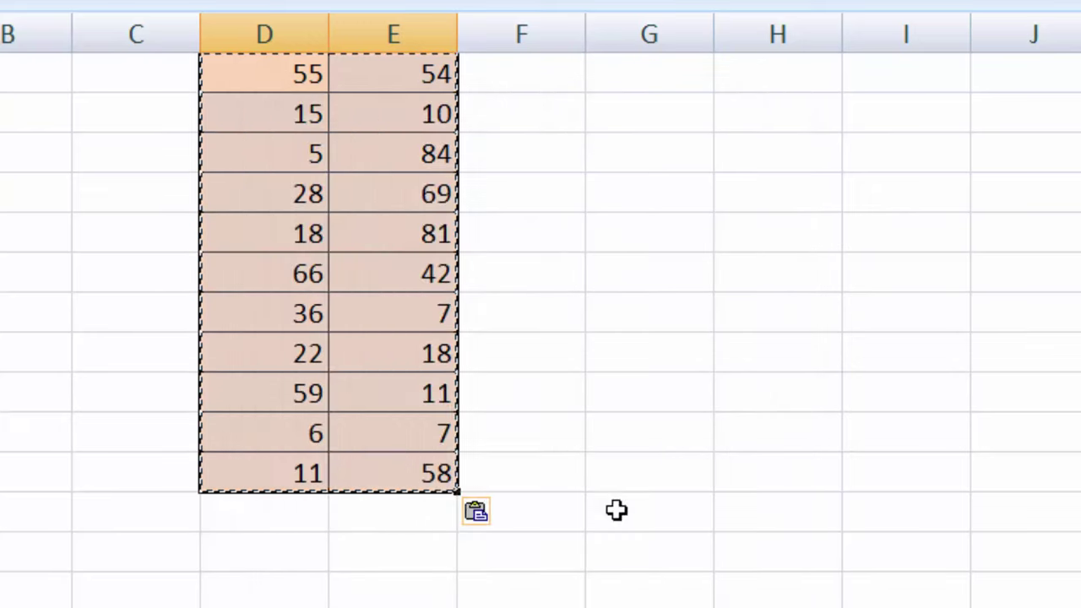
{"action": "left_click", "coordinate": [617, 509]}
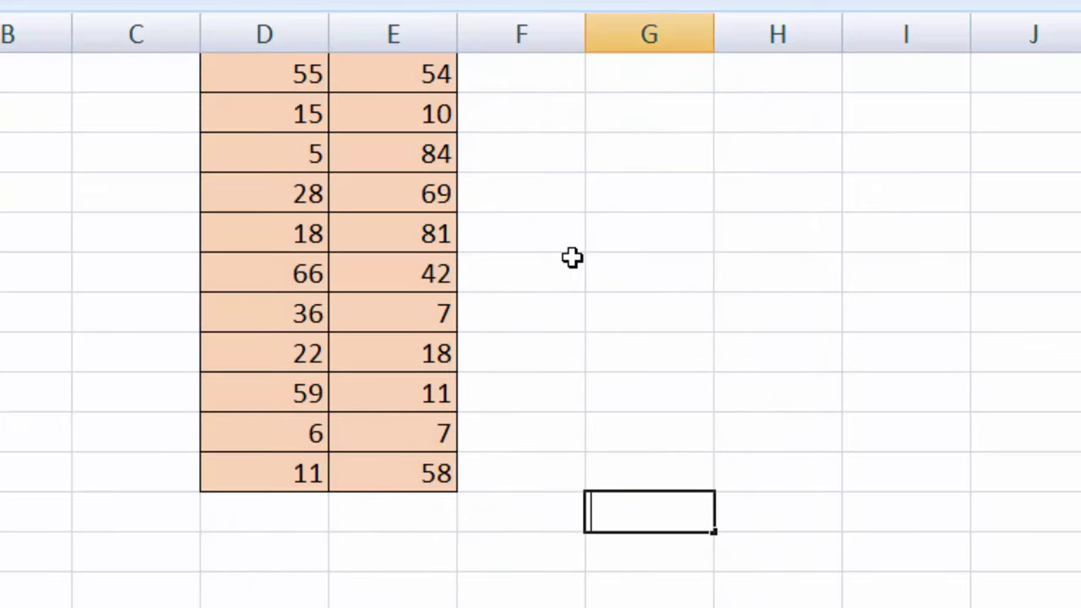
- Enter =SUM(addition) in G2, which returns 762
{"action": "left_click", "coordinate": [642, 123]}
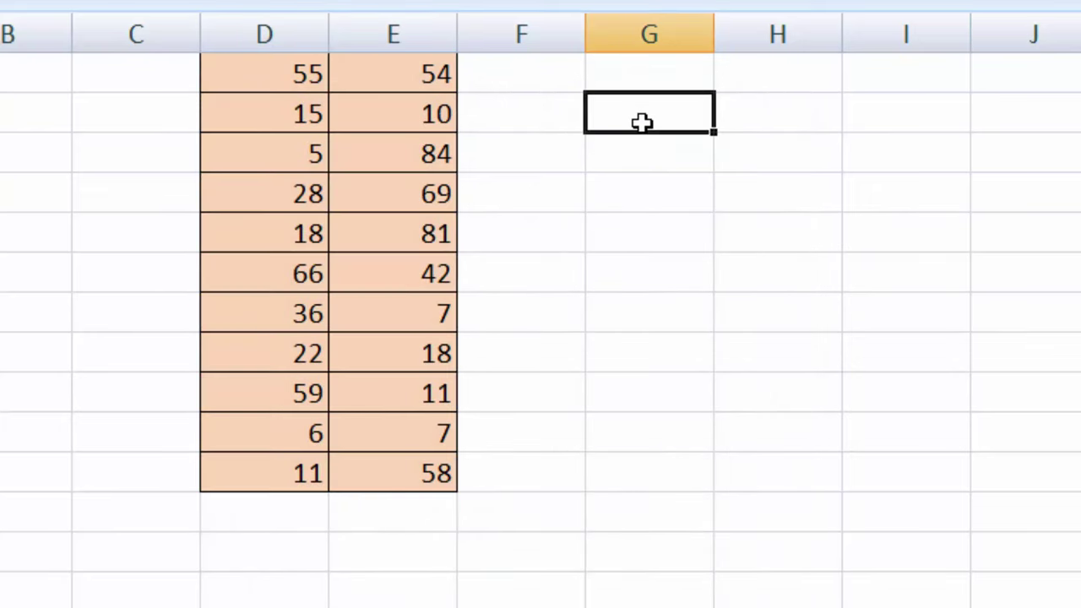
{"action": "type", "text": "=sum"}
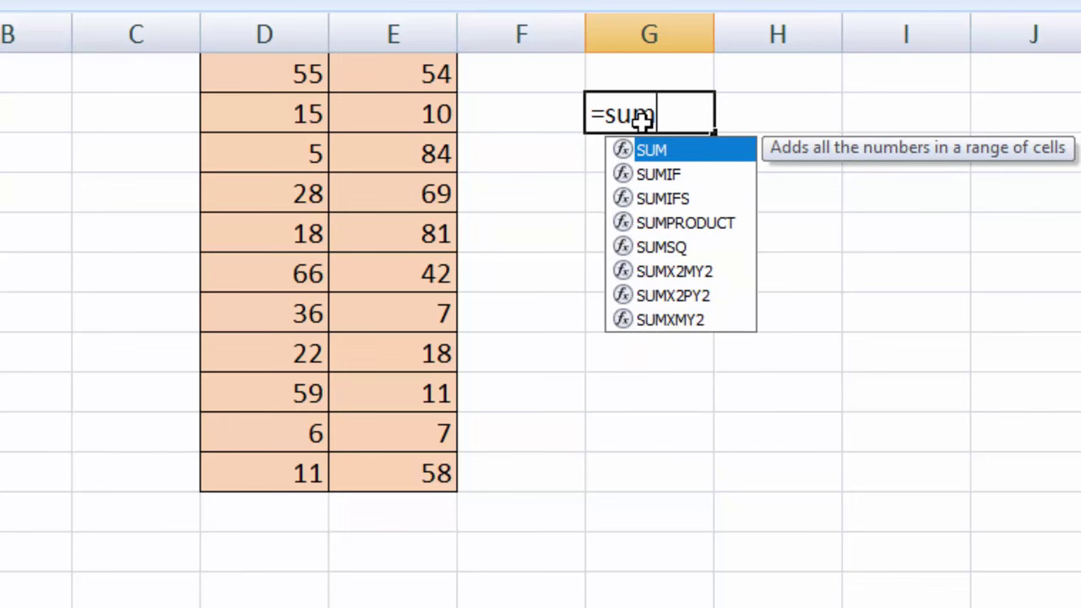
{"action": "key", "text": "Tab"}
{"action": "type", "text": "a"}
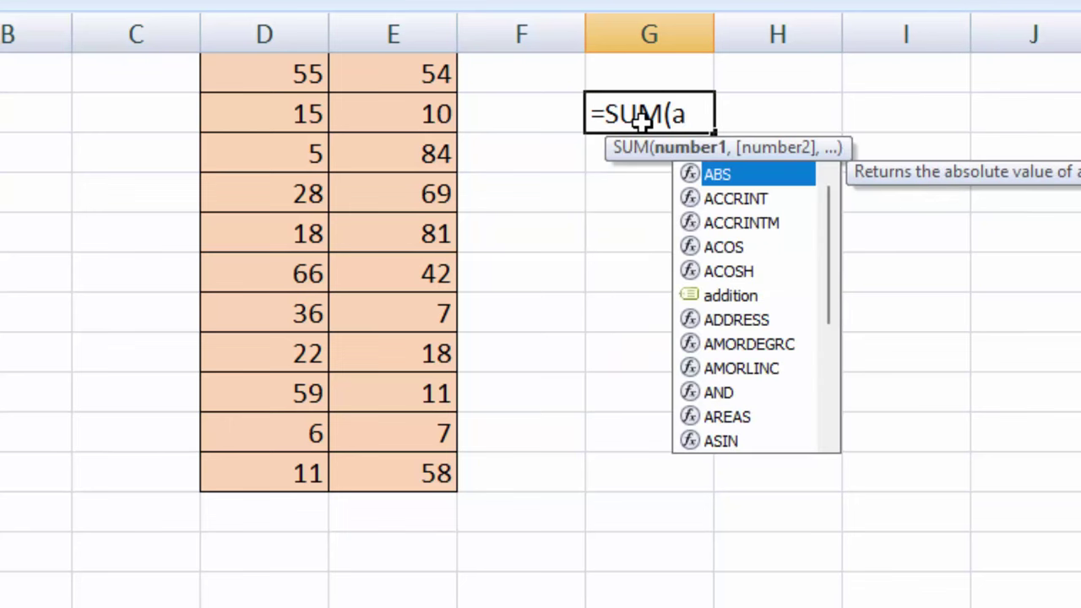
{"action": "type", "text": "dd"}
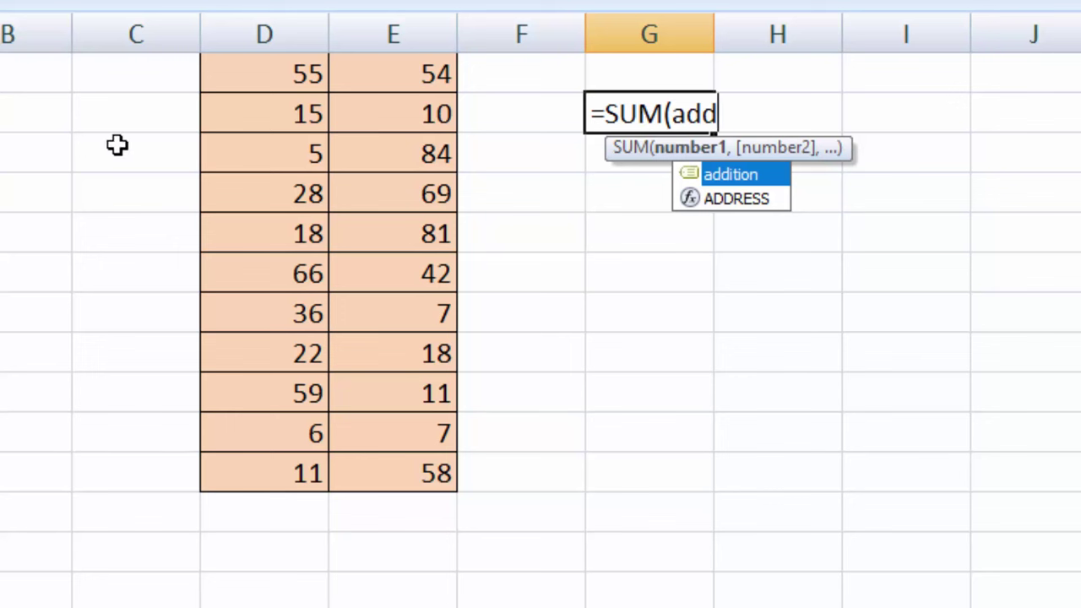
{"action": "left_click", "coordinate": [761, 178]}
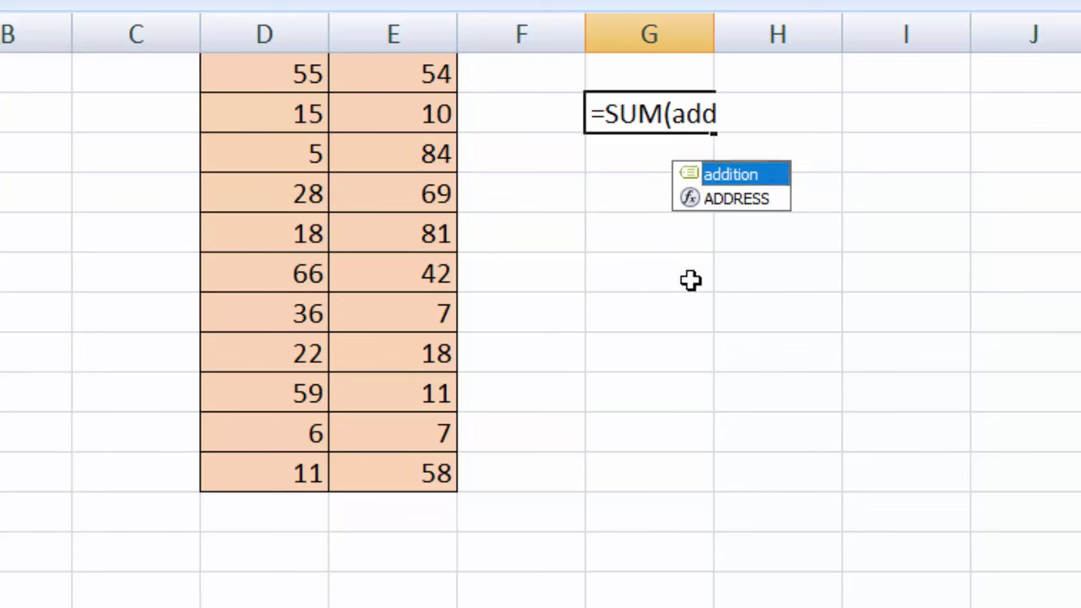
{"action": "double_click", "coordinate": [723, 169]}
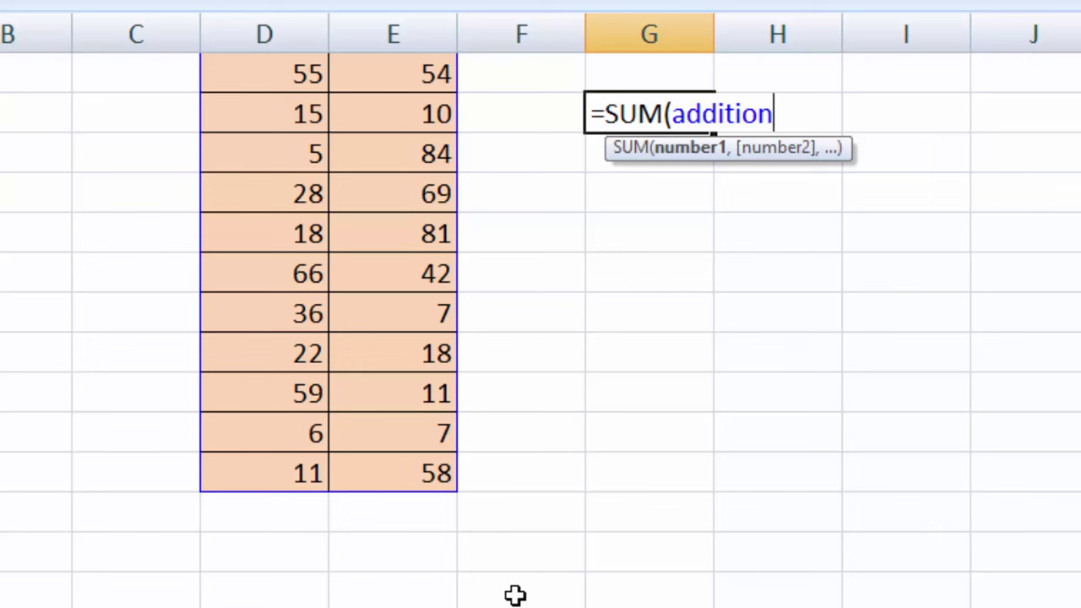
{"action": "type", "text": ")"}
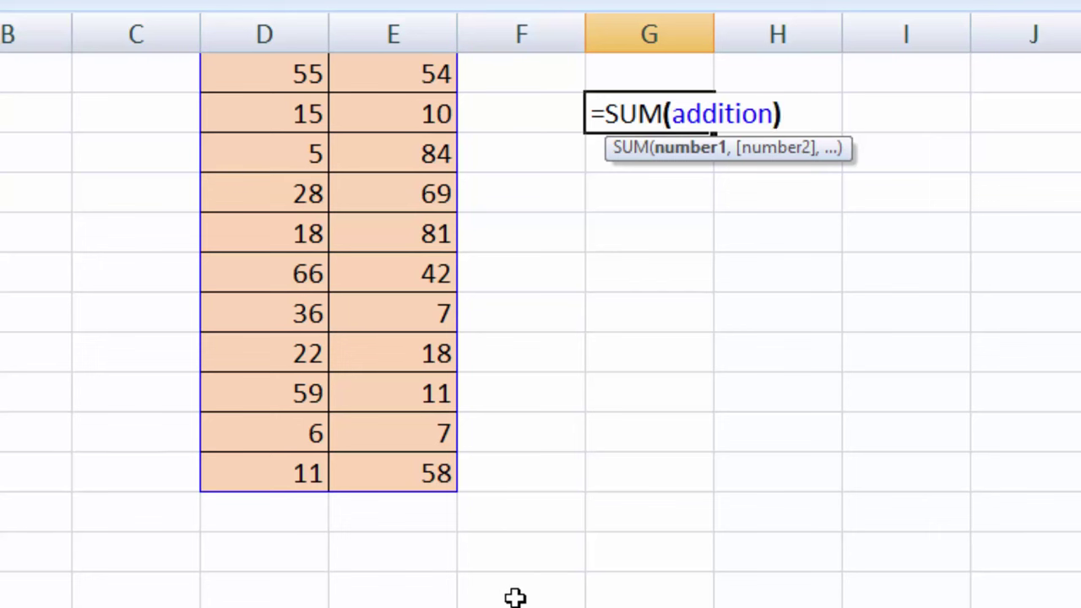
{"action": "key", "text": "Return"}
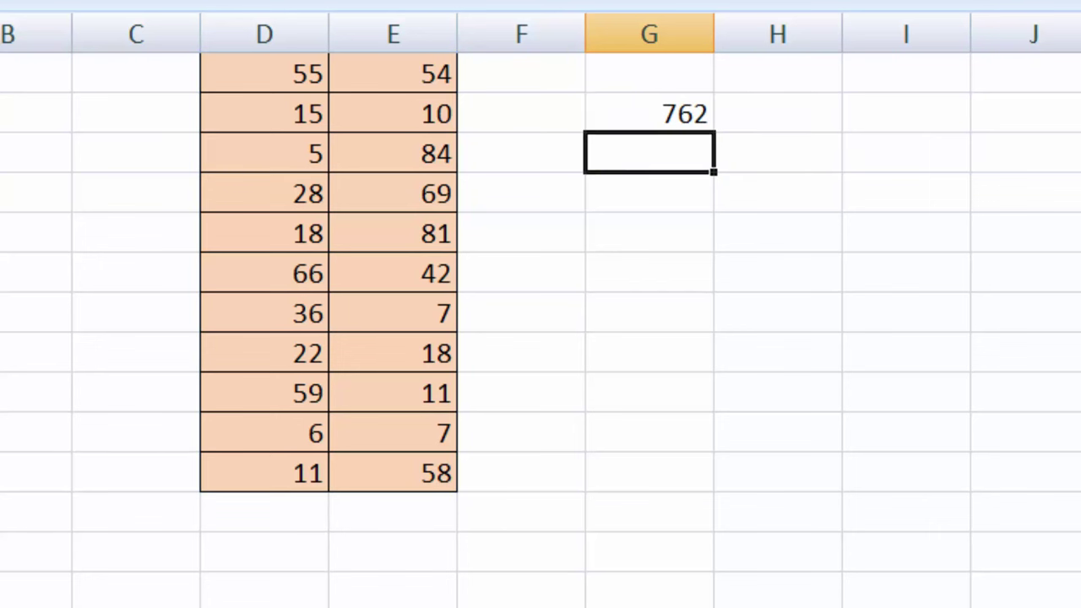